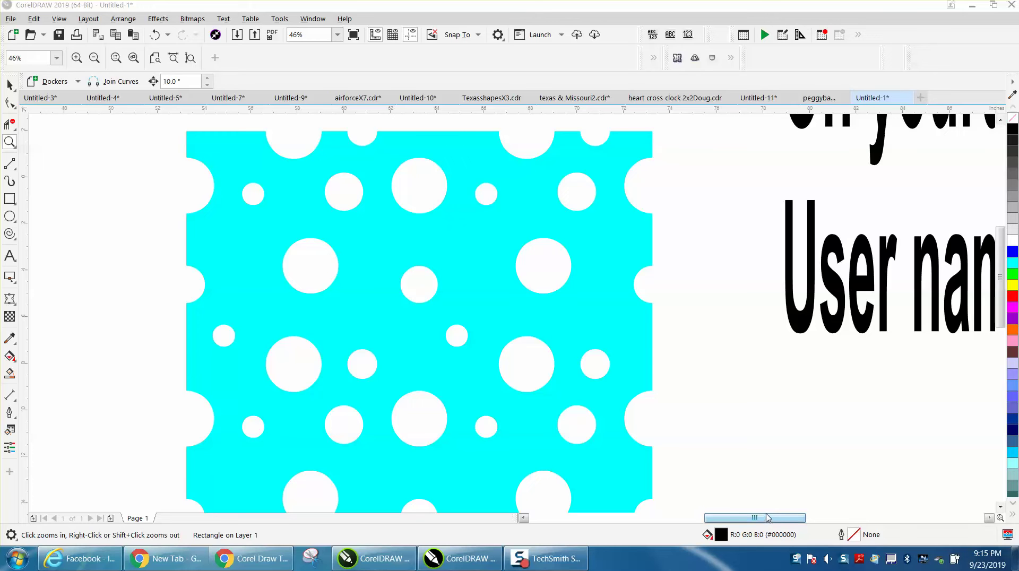
# Find the seamless-pattern message and delete its text with the red and black boxes.
pyautogui.hscroll(2, 719, 481)
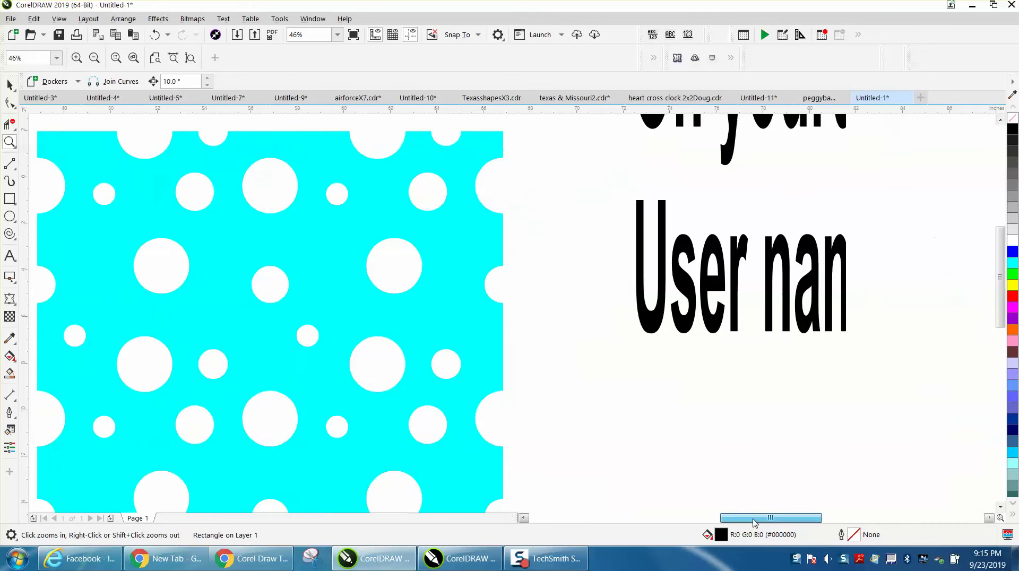
pyautogui.scroll(-2, 703, 456)
pyautogui.scroll(-2, 695, 440)
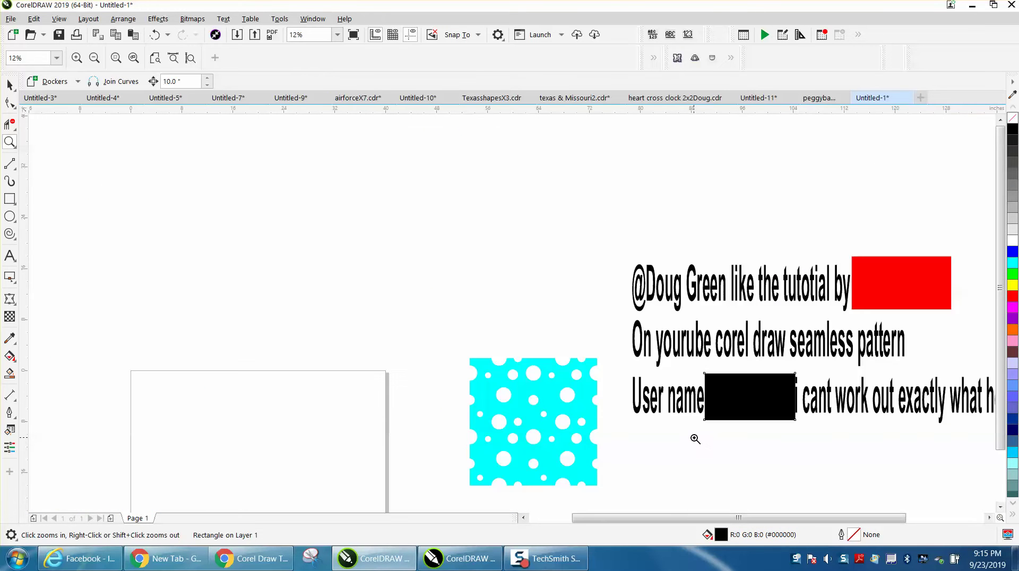
pyautogui.moveTo(793, 324); pyautogui.dragTo(940, 365)
pyautogui.scroll(-2, 684, 358)
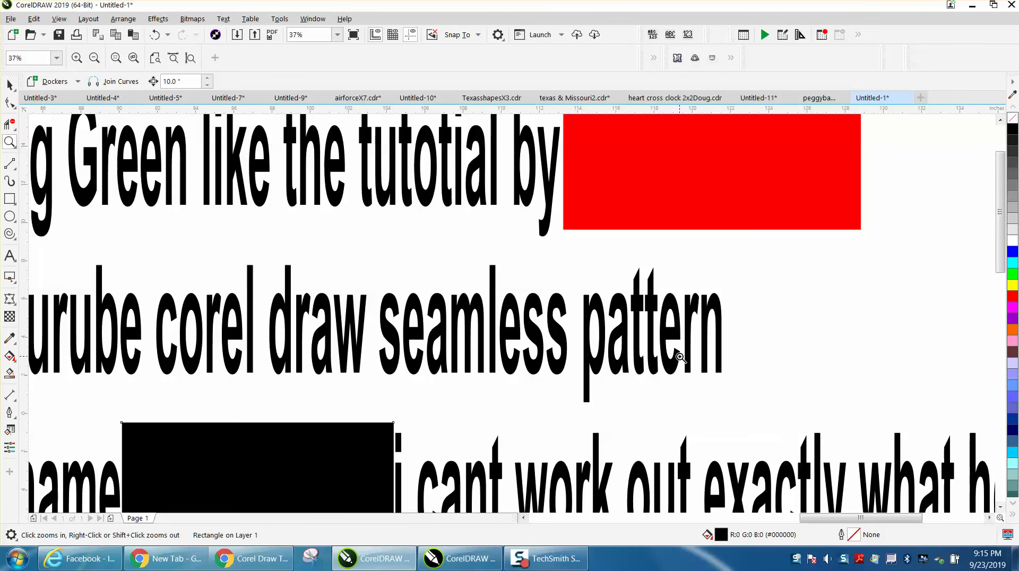
pyautogui.scroll(-2, 680, 357)
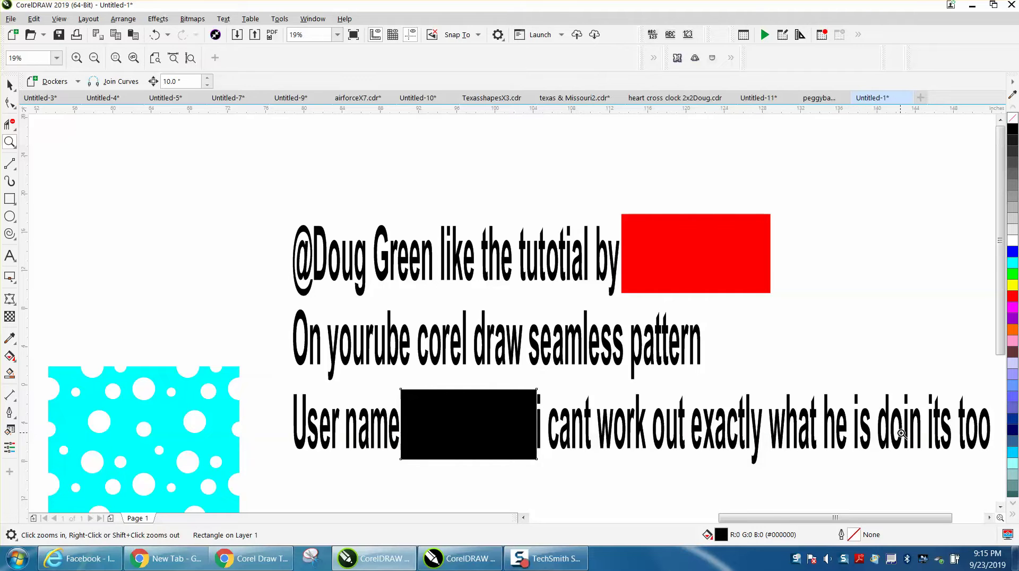
pyautogui.rightClick(935, 417)
pyautogui.rightClick(942, 402)
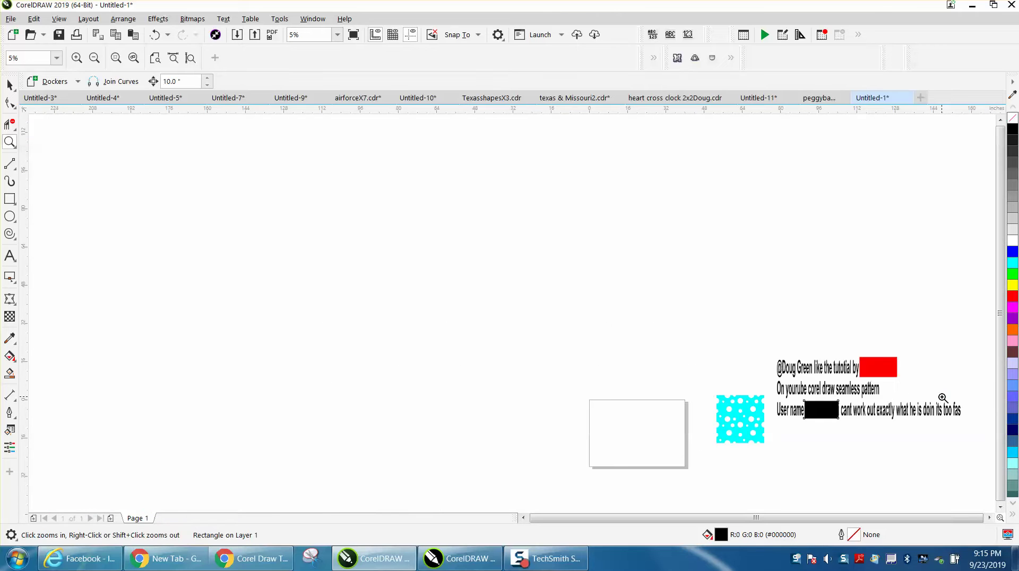
pyautogui.click(9, 85)
pyautogui.click(821, 410)
pyautogui.moveTo(776, 342); pyautogui.dragTo(976, 434)
pyautogui.press('Delete')
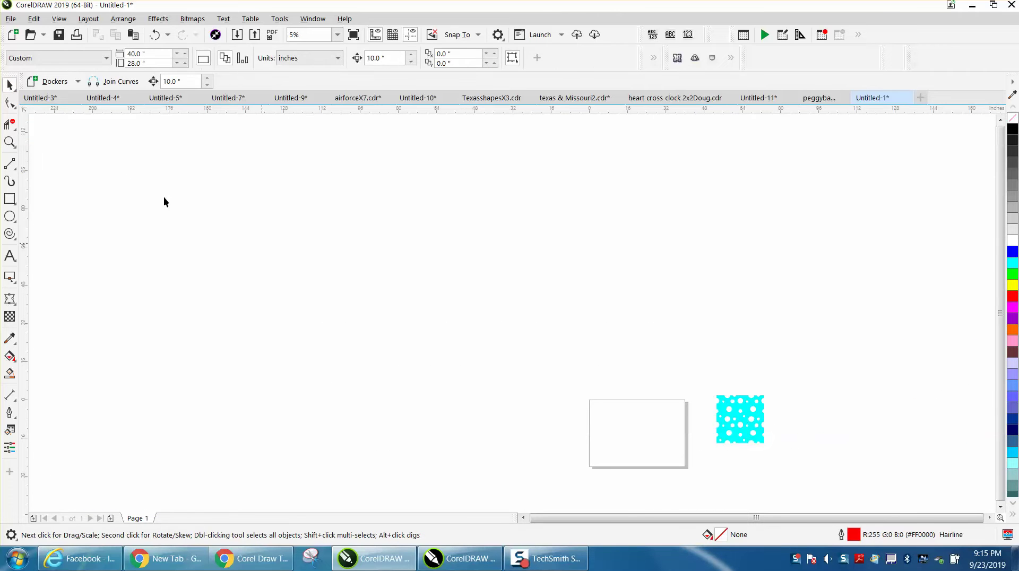
# Zoom in on the empty page and move the cyan dot tile closer to it.
pyautogui.click(9, 142)
pyautogui.moveTo(596, 366); pyautogui.dragTo(832, 484)
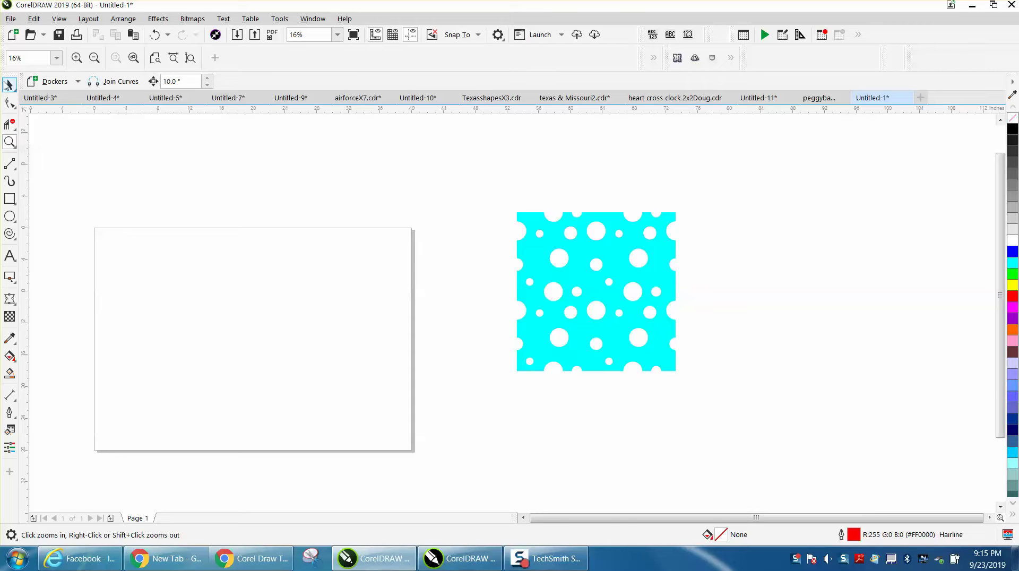
pyautogui.click(9, 85)
pyautogui.moveTo(581, 275); pyautogui.dragTo(531, 287)
pyautogui.press('Escape')
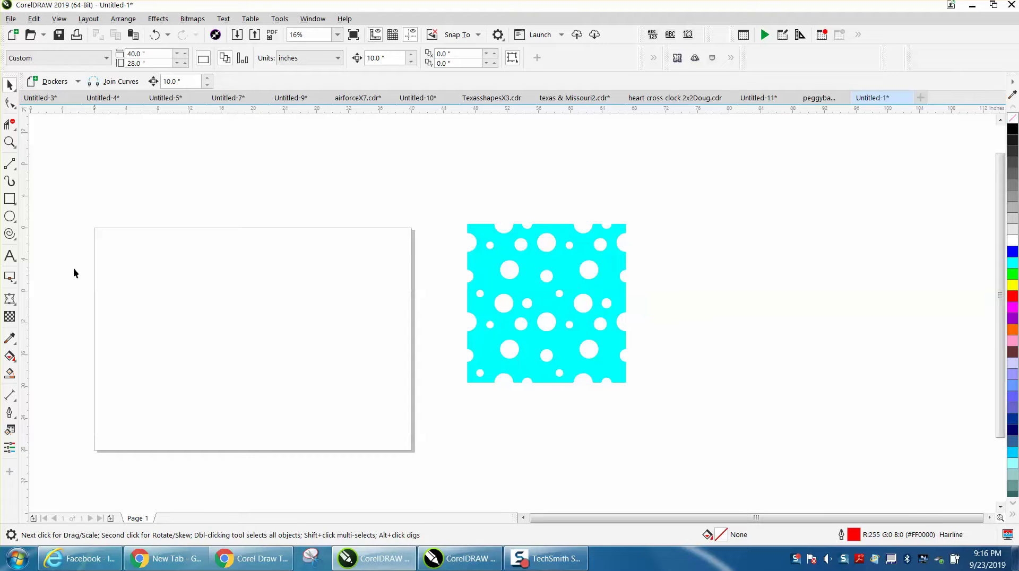
# Draw a square on the page and size it to 10 × 10 inches.
pyautogui.click(9, 199)
pyautogui.moveTo(182, 258)
pyautogui.mouseDown()
pyautogui.moveTo(187, 346)
pyautogui.moveTo(197, 364)
pyautogui.mouseUp()
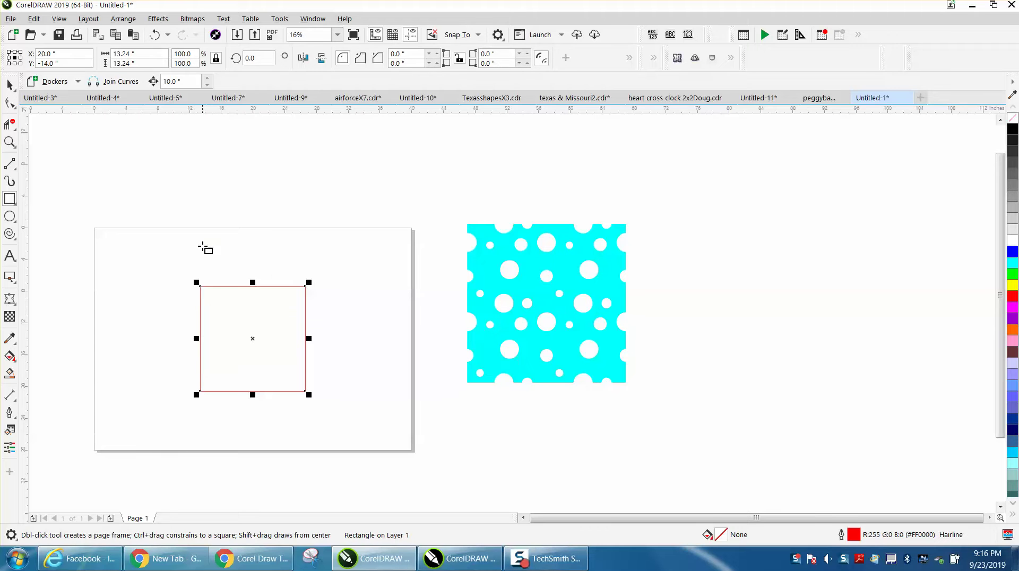
pyautogui.click(116, 54)
pyautogui.write('10')
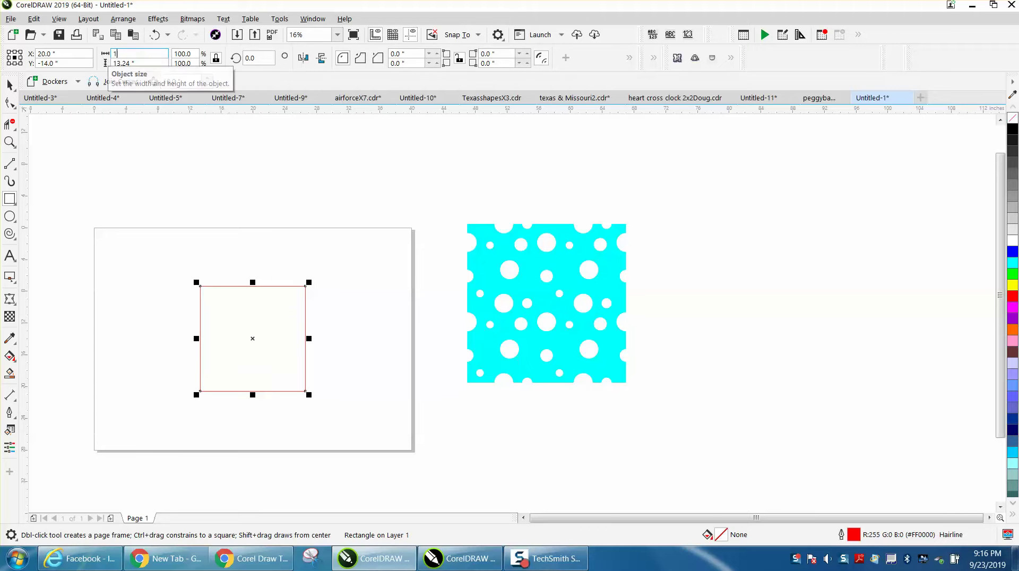
pyautogui.press('Return')
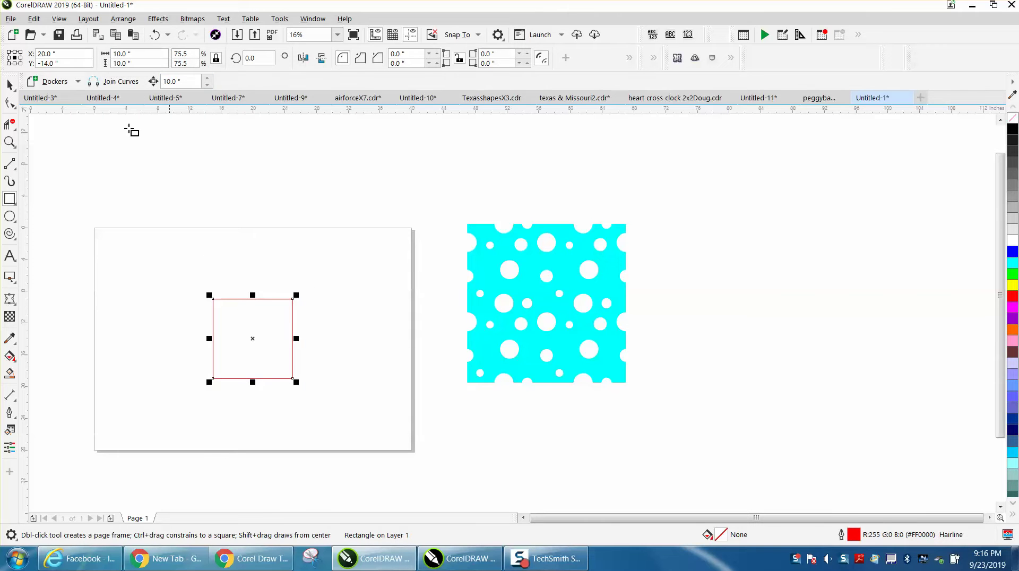
# Zoom in on the red 10-inch square and select it.
pyautogui.press('space')
pyautogui.click(169, 142)
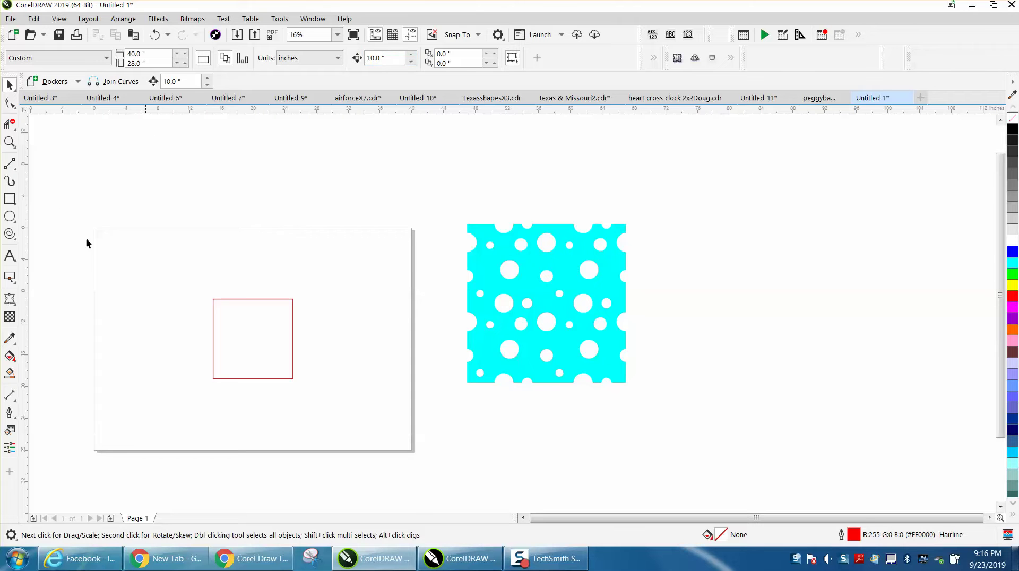
pyautogui.click(9, 142)
pyautogui.moveTo(186, 269); pyautogui.dragTo(471, 413)
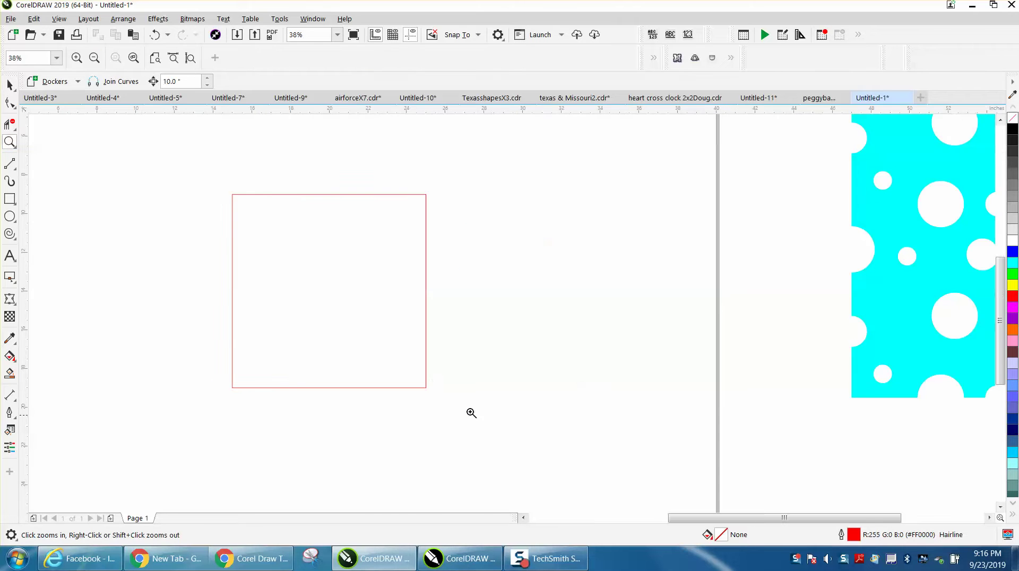
pyautogui.click(9, 85)
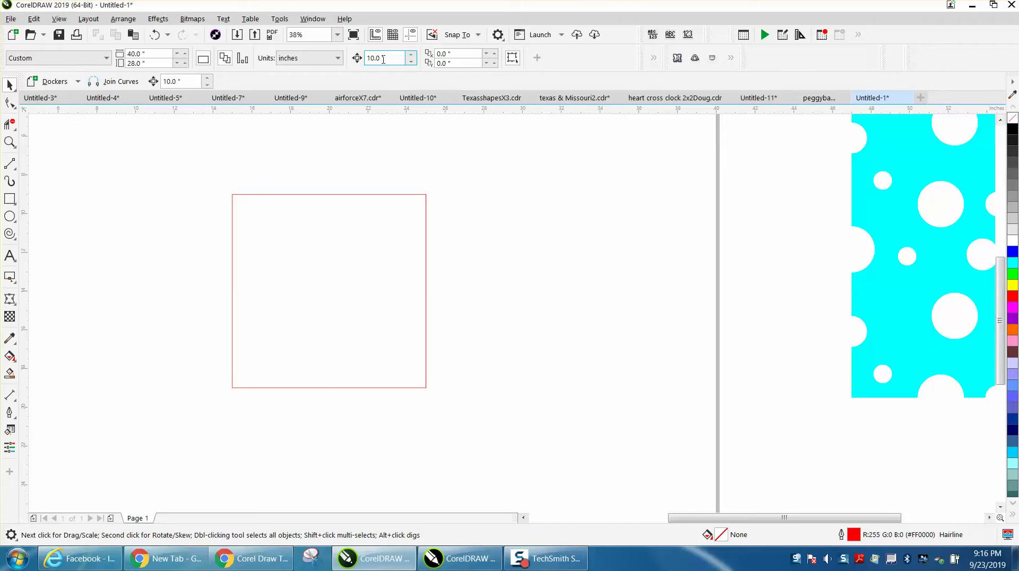
pyautogui.click(257, 194)
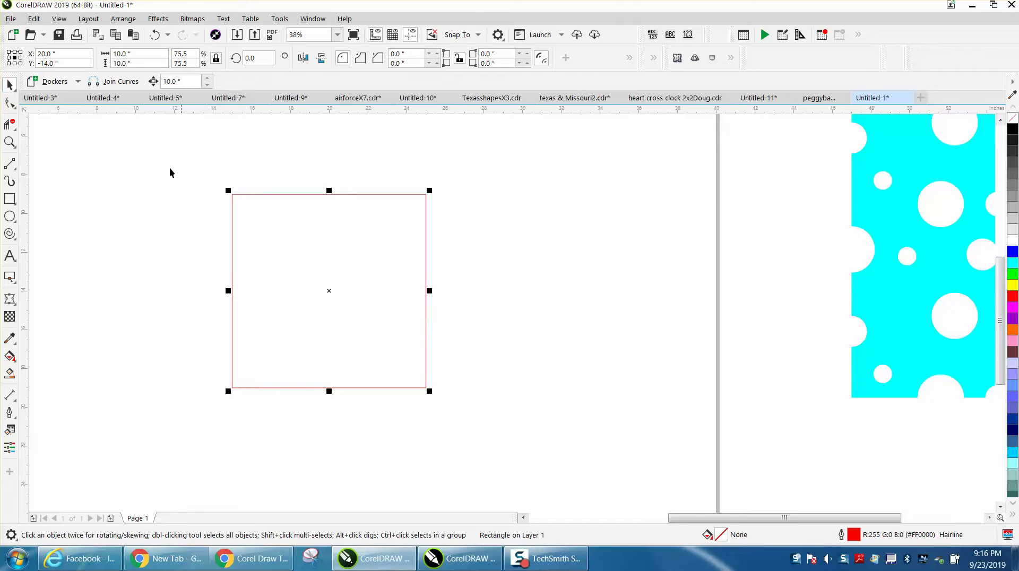
# Draw a small circle on the square's upper-left edge and copy it 10 inches right.
pyautogui.click(9, 199)
pyautogui.click(9, 216)
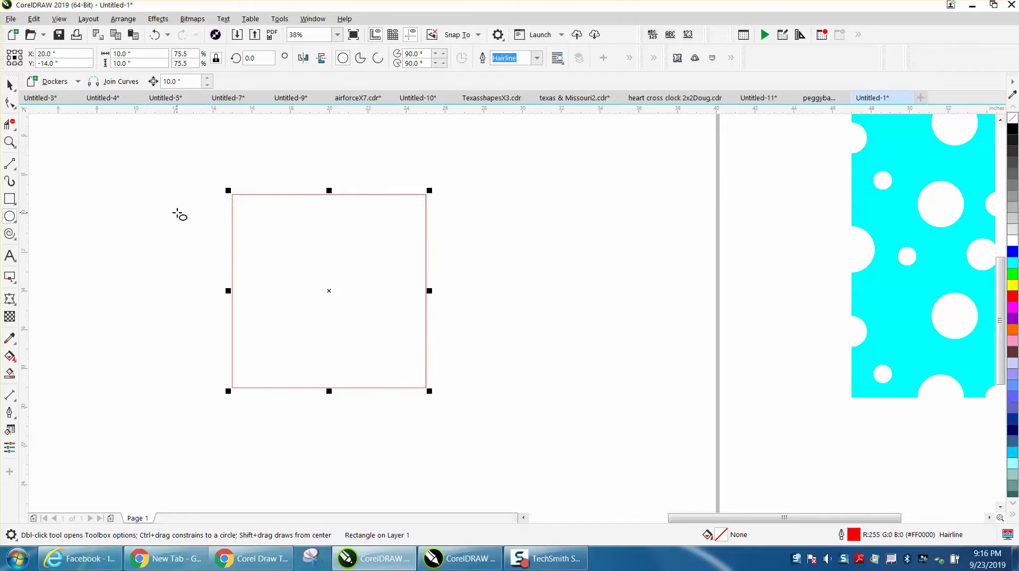
pyautogui.moveTo(178, 211); pyautogui.dragTo(232, 232)
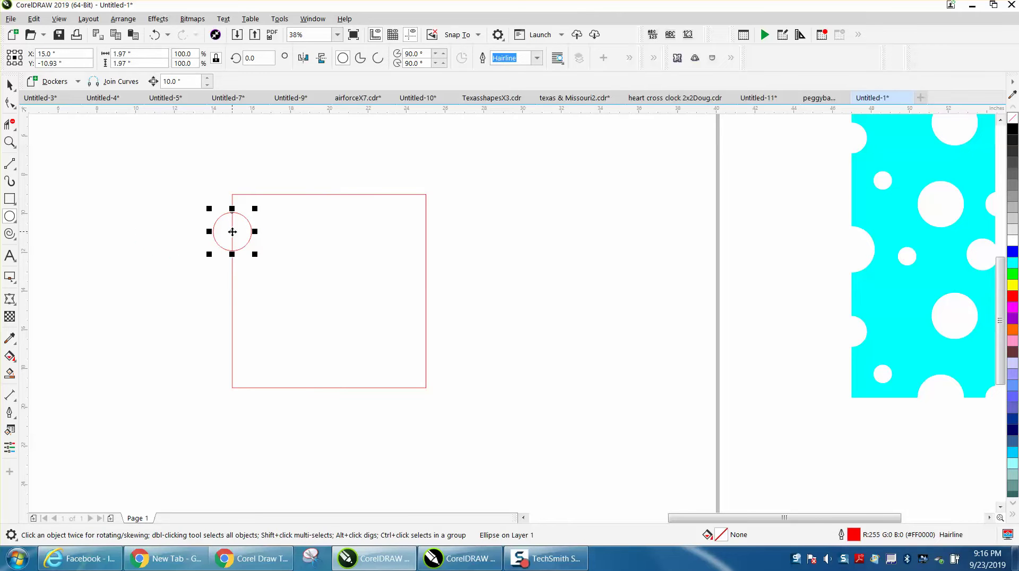
pyautogui.click(9, 85)
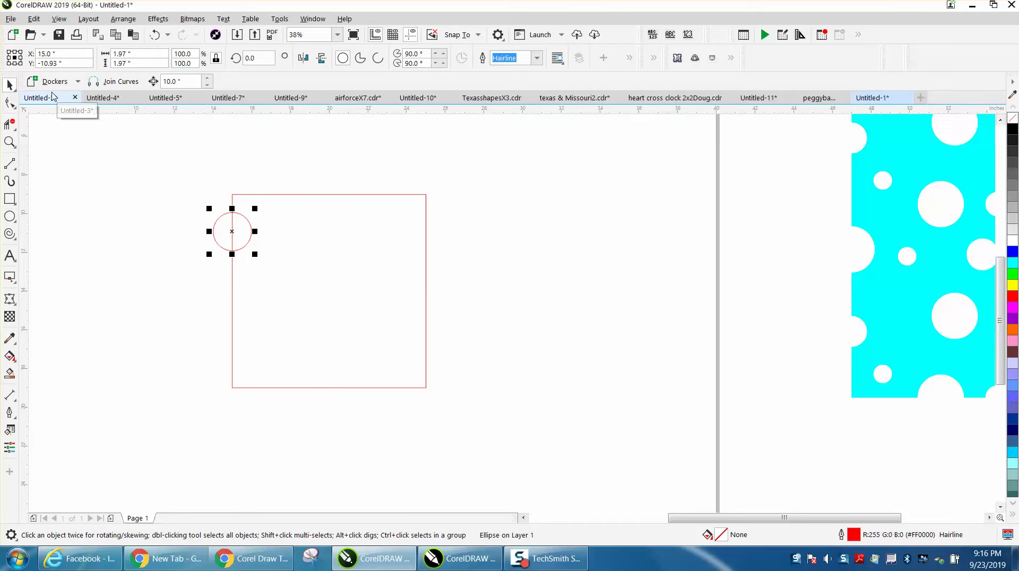
pyautogui.press('KP_Add')
pyautogui.press('Right')
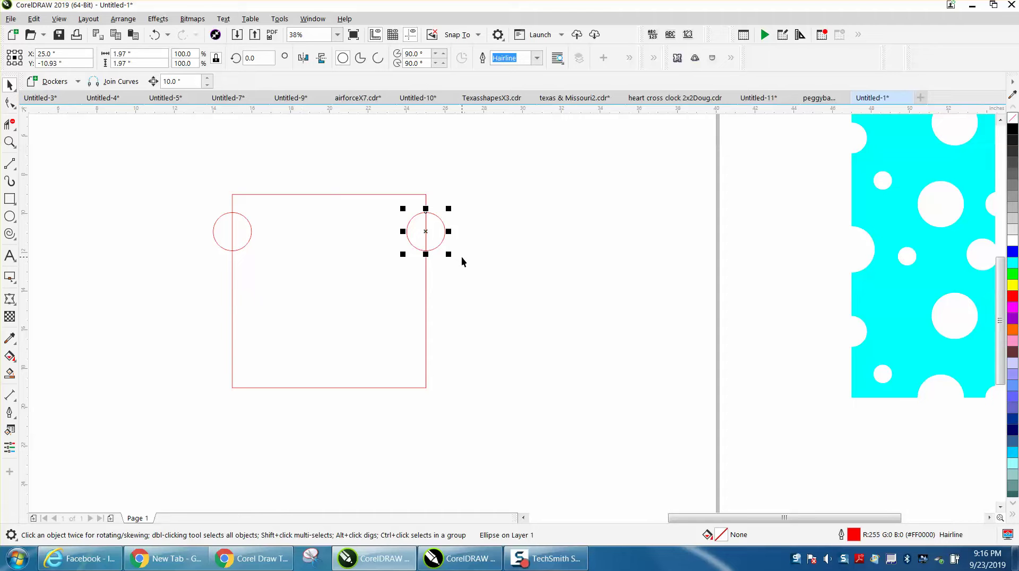
# Move a spare copy to the lower-left edge, copy it 10 inches right, and select all shapes.
pyautogui.press('KP_Add')
pyautogui.press('Right')
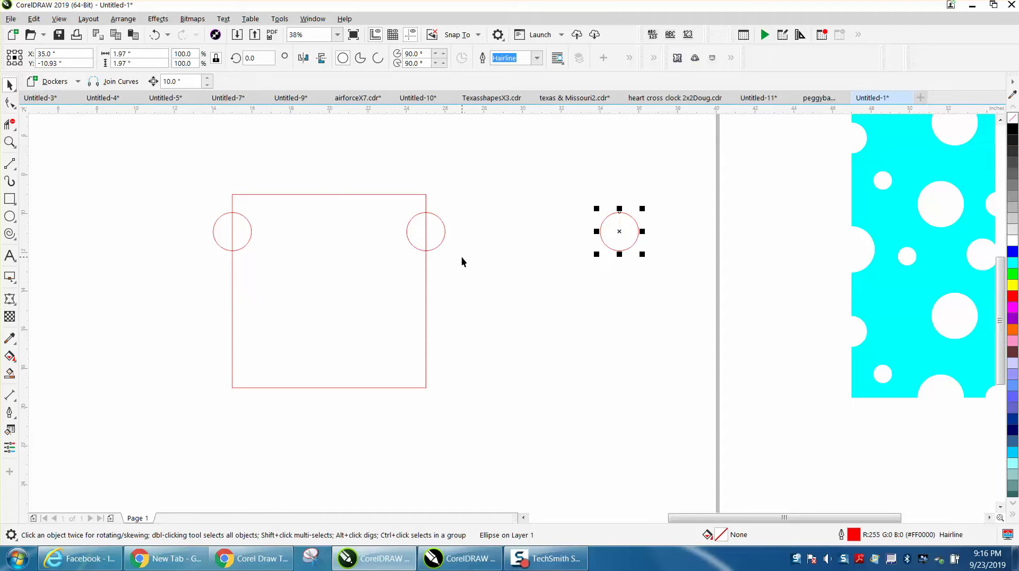
pyautogui.moveTo(630, 235); pyautogui.dragTo(233, 355)
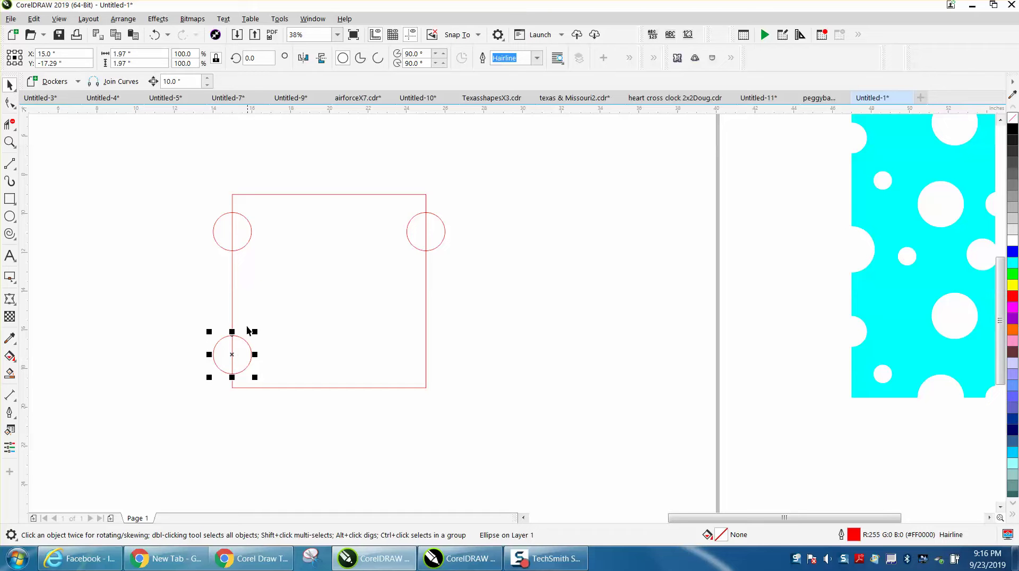
pyautogui.hotkey('ctrl', 'd')
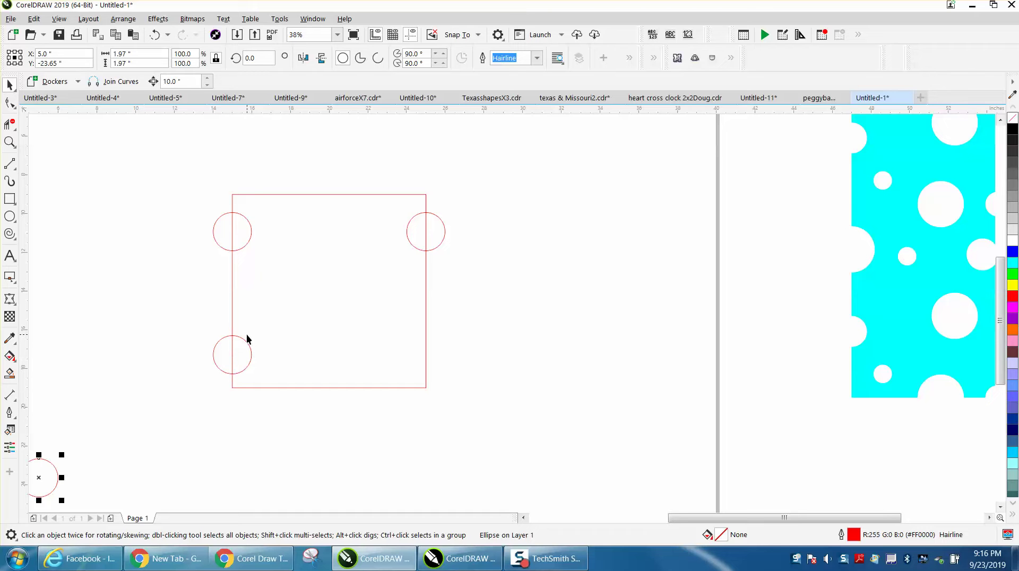
pyautogui.press('Delete')
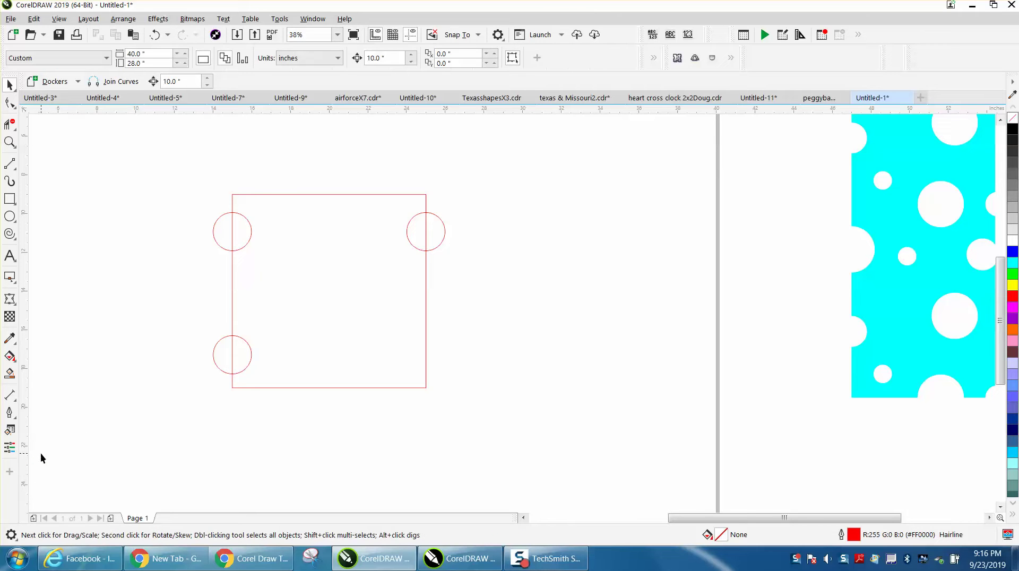
pyautogui.click(244, 366)
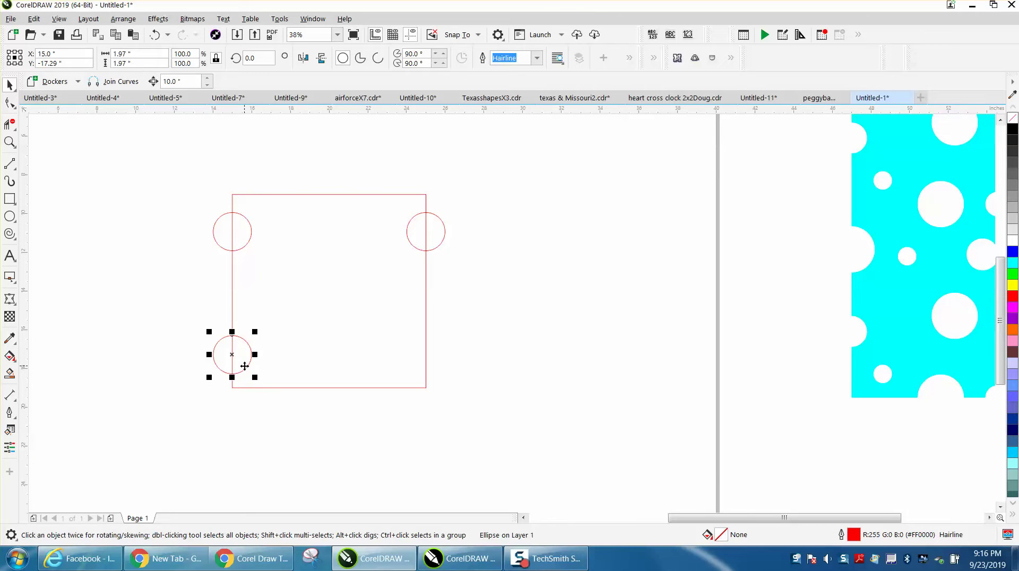
pyautogui.press('KP_Add')
pyautogui.press('Right')
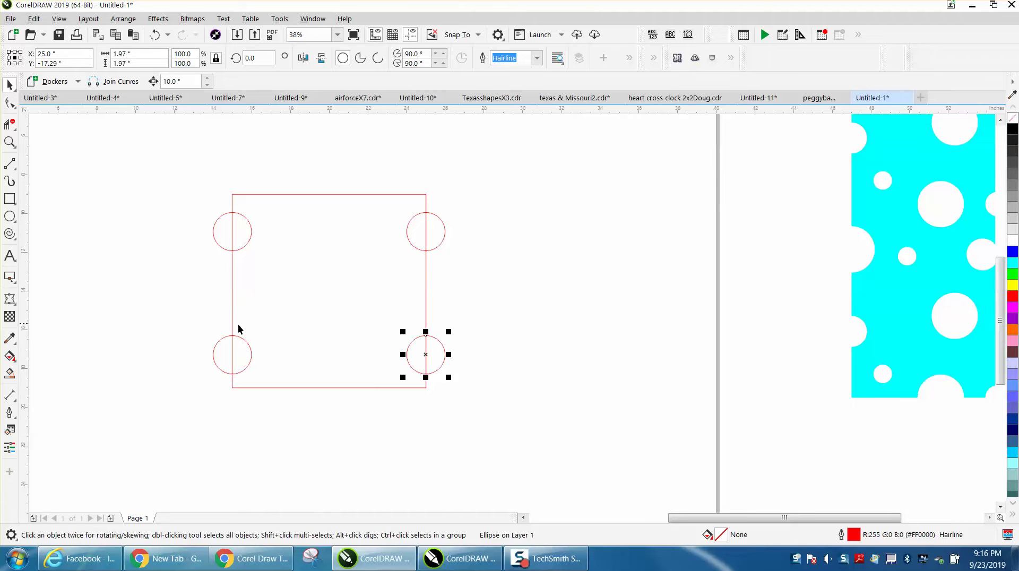
pyautogui.moveTo(189, 323); pyautogui.dragTo(372, 365)
# Delete the two lower circles.
pyautogui.moveTo(471, 380); pyautogui.dragTo(471, 380)
pyautogui.press('Delete')
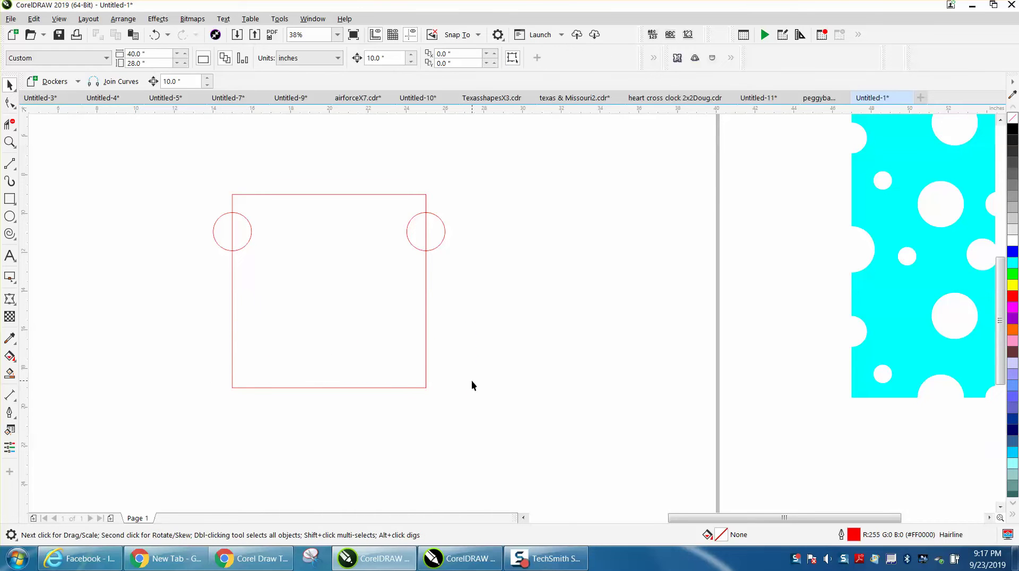
pyautogui.rightClick(446, 383)
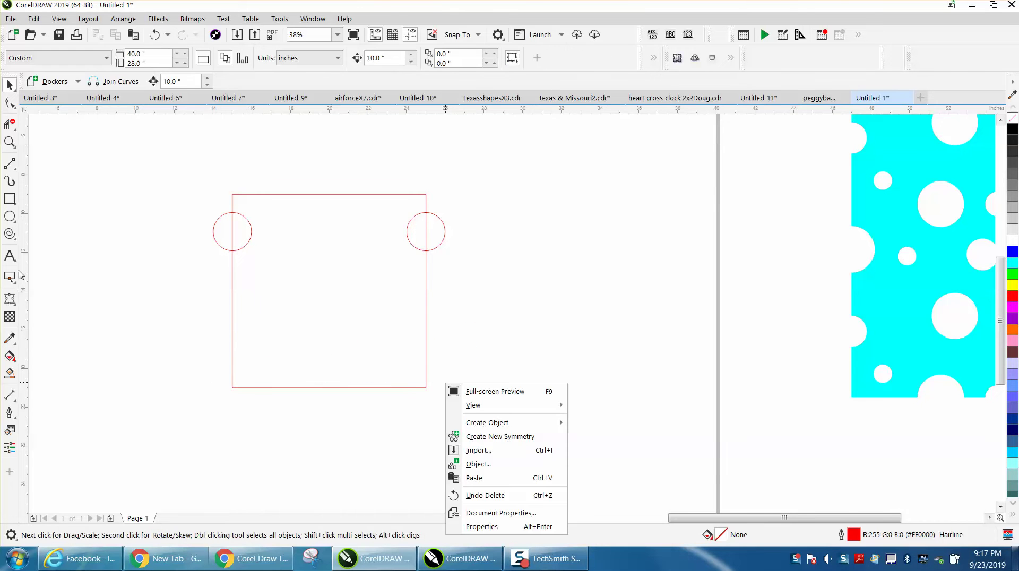
pyautogui.click(221, 245)
# Copy the upper-left circle down the left edge as a 1.29-inch circle and duplicate it 10 inches right.
pyautogui.click(222, 249)
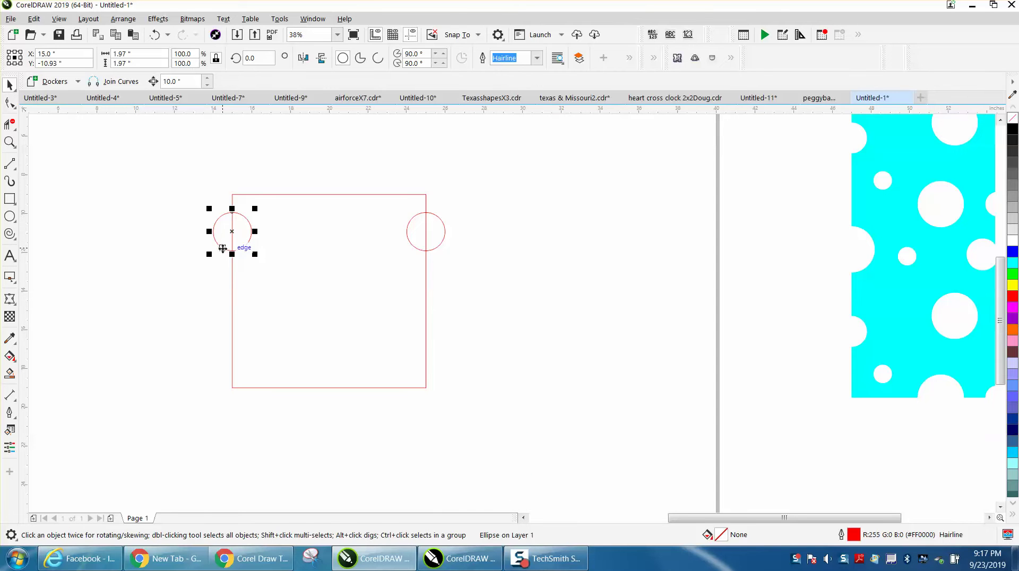
pyautogui.moveTo(222, 249); pyautogui.dragTo(233, 325)
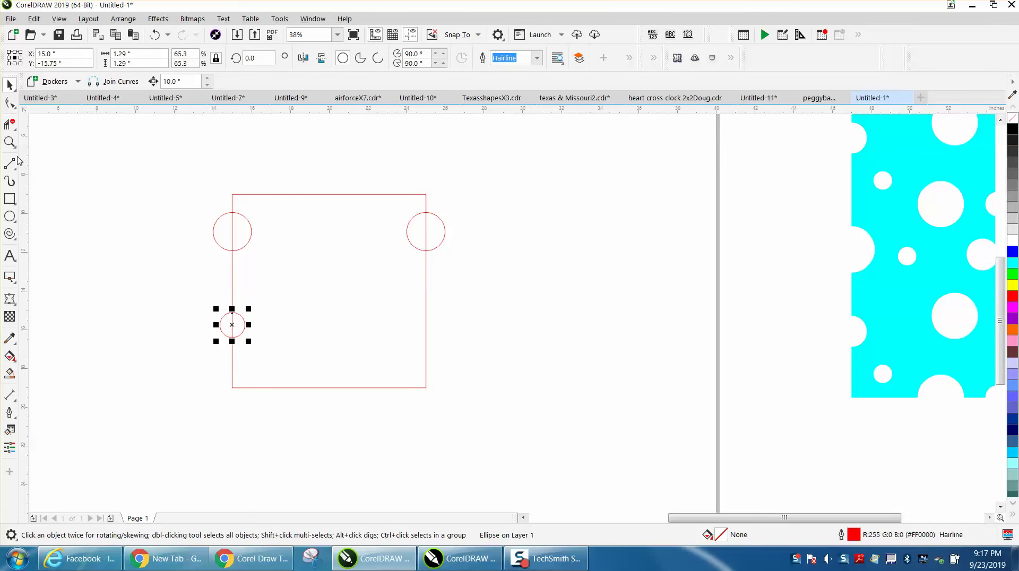
pyautogui.click(9, 142)
pyautogui.moveTo(184, 284); pyautogui.dragTo(316, 367)
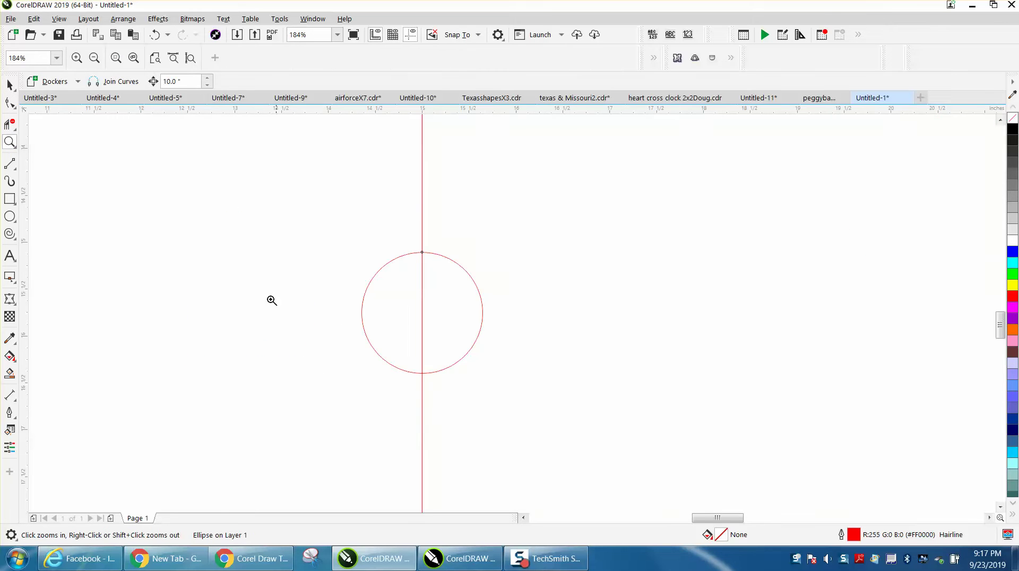
pyautogui.rightClick(338, 287)
pyautogui.click(9, 85)
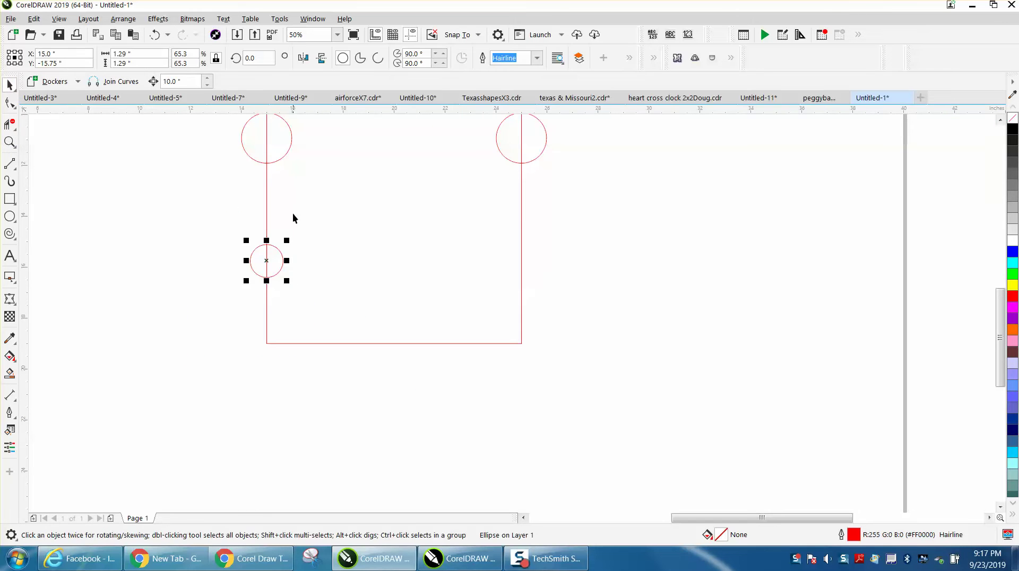
pyautogui.hotkey('ctrl', 'd')
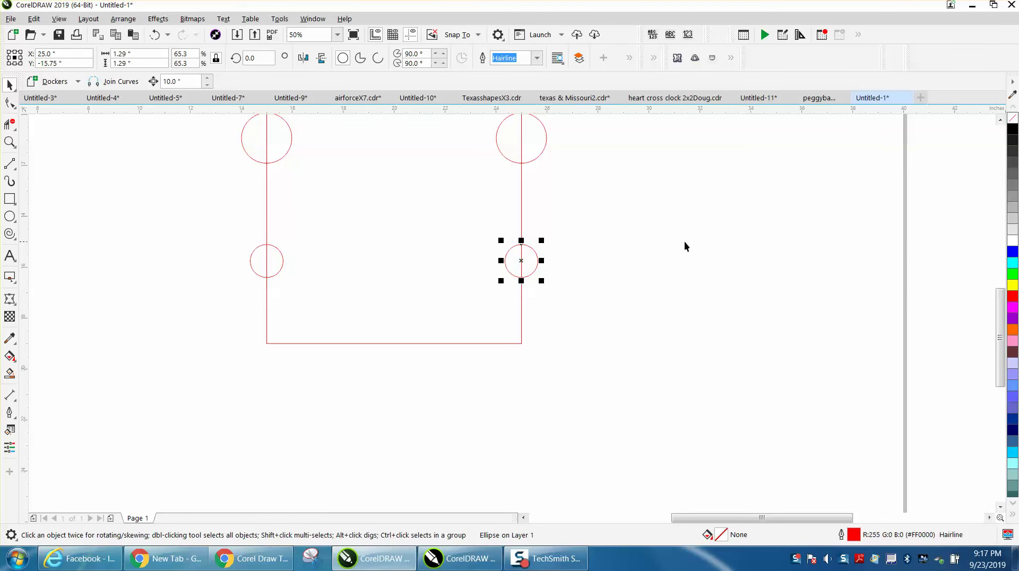
# Place a 1.97-inch circle on the bottom edge midpoint and copy it 10 inches up to the top edge.
pyautogui.scroll(-1, 632, 246)
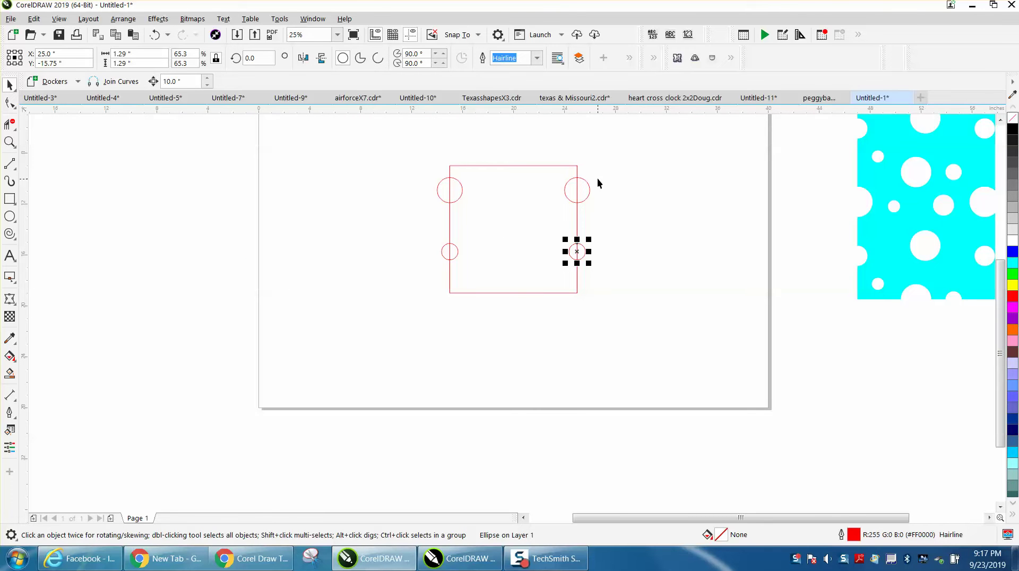
pyautogui.moveTo(598, 178); pyautogui.dragTo(552, 218)
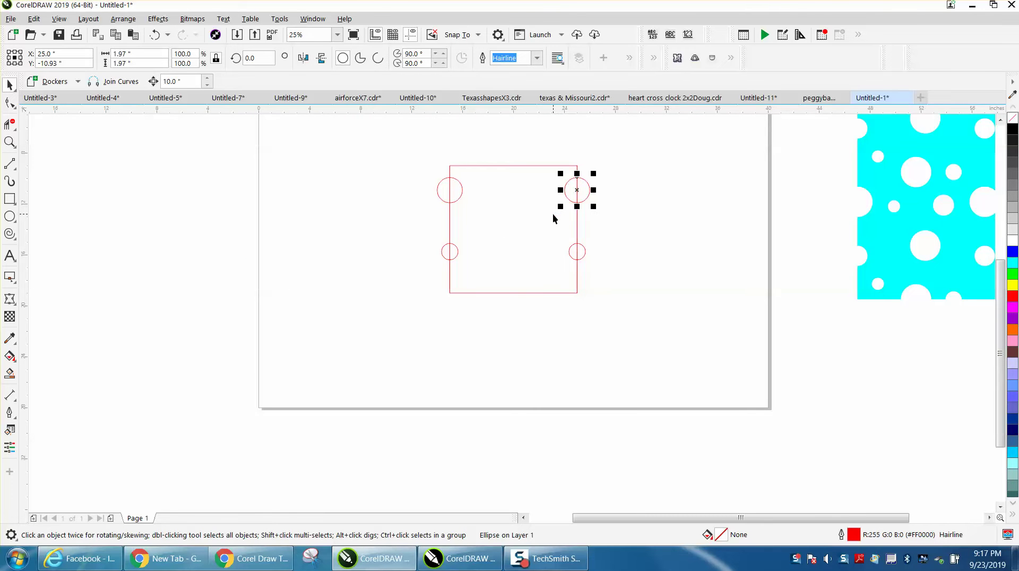
pyautogui.moveTo(576, 189); pyautogui.dragTo(512, 292)
pyautogui.hotkey('ctrl', 'd')
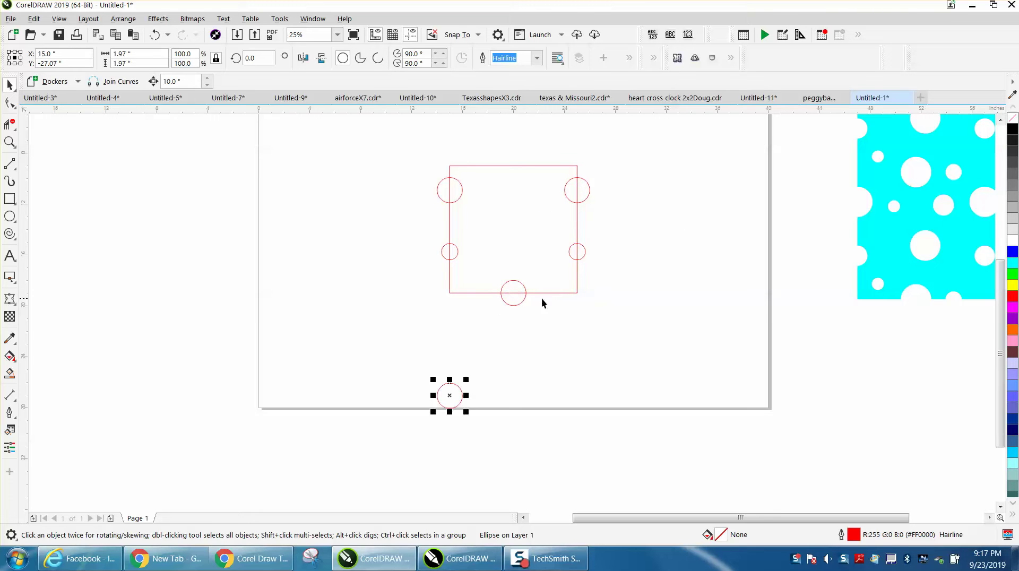
pyautogui.press('Delete')
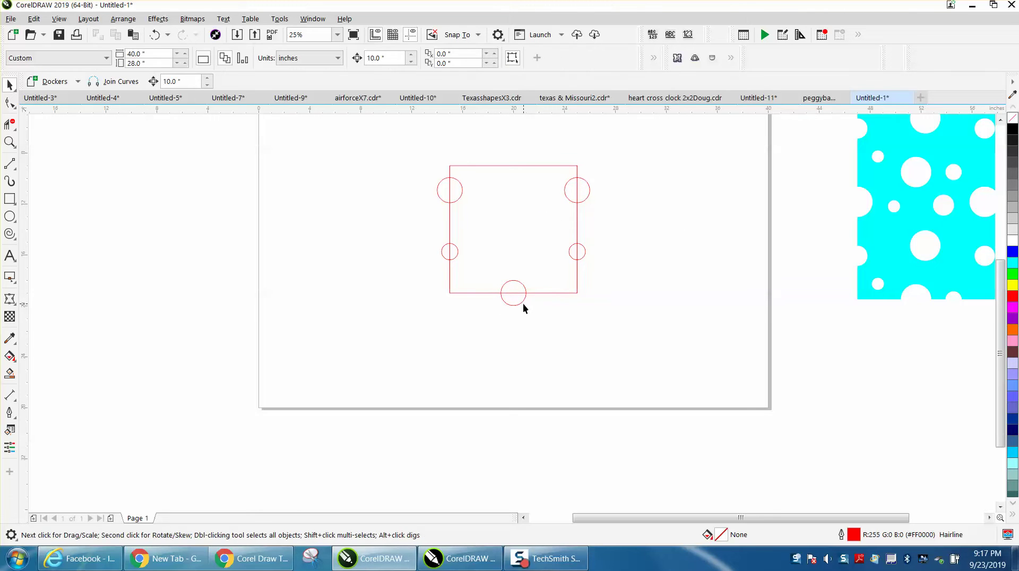
pyautogui.click(520, 306)
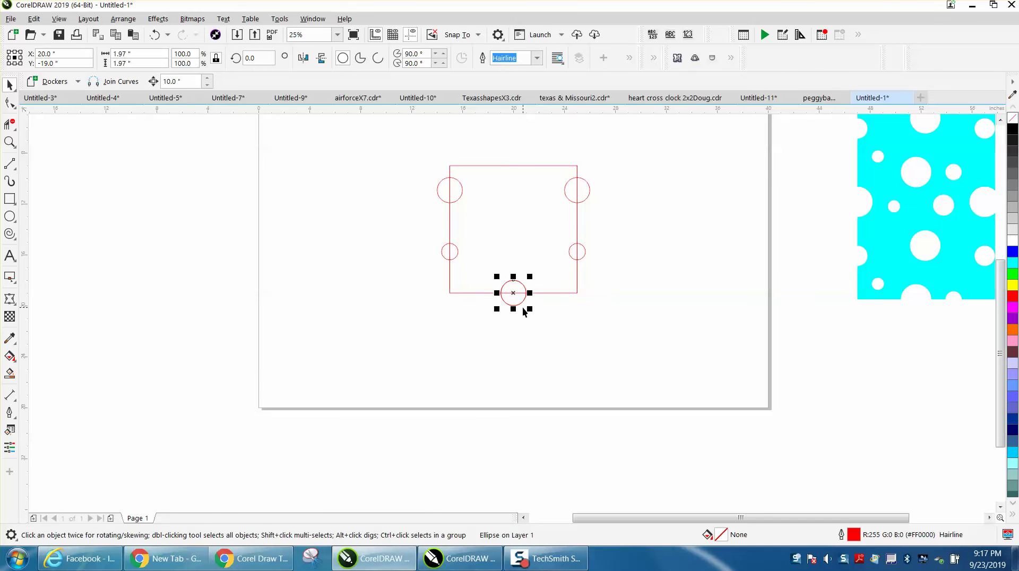
pyautogui.press('KP_Add')
pyautogui.press('Up')
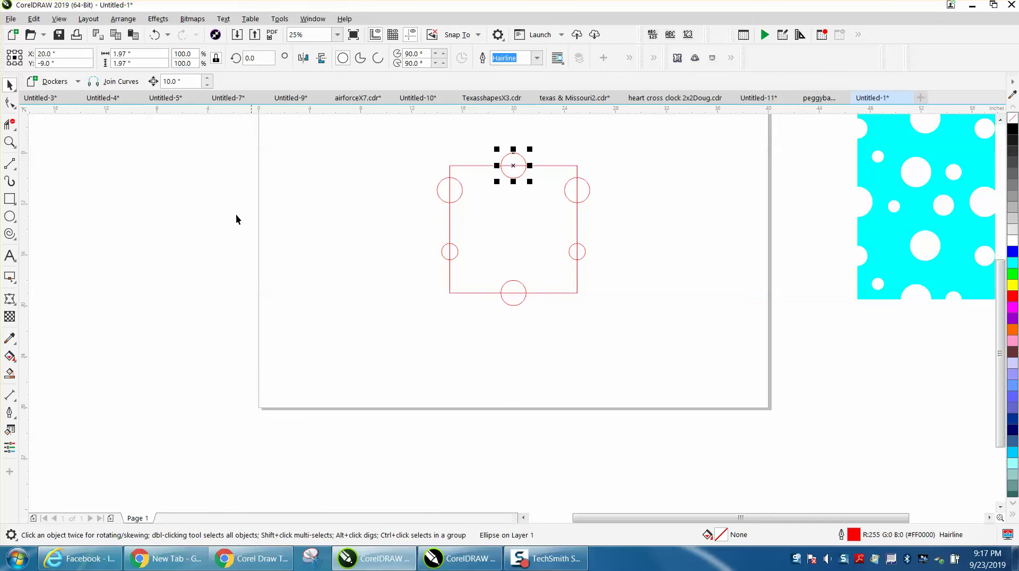
# Drop a small 0.42-inch circle copy inside the square.
pyautogui.click(458, 199)
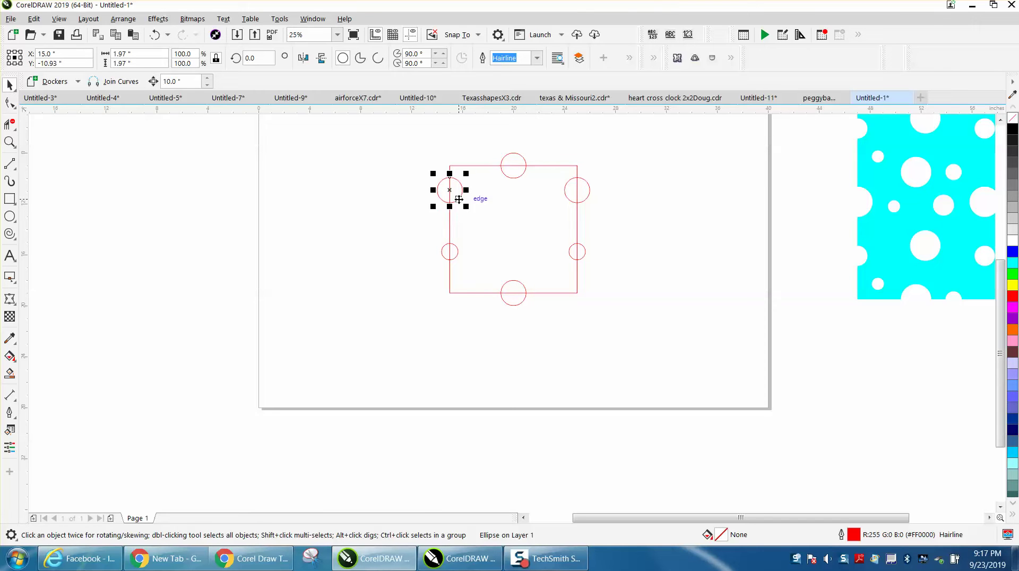
pyautogui.click(484, 210)
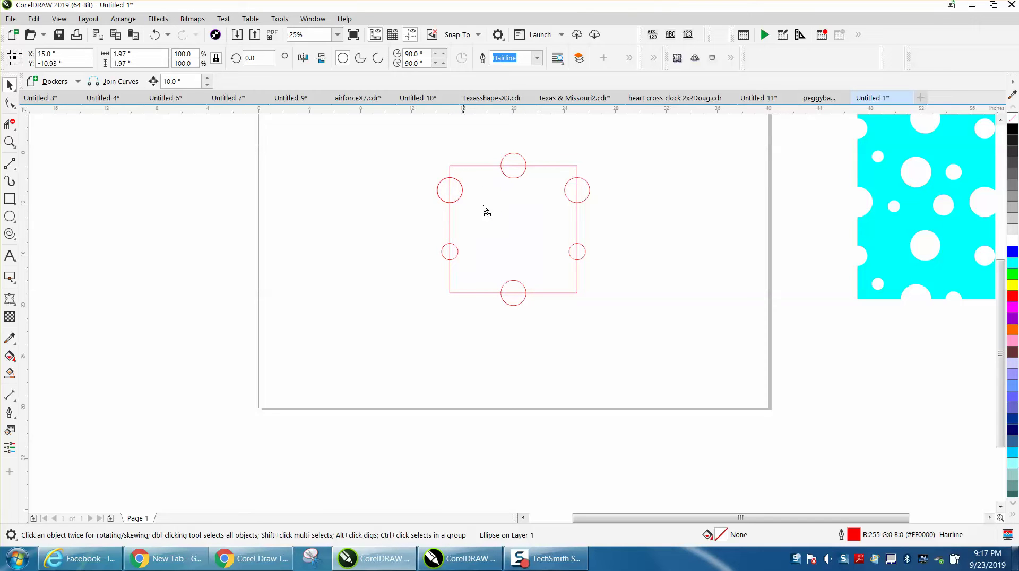
pyautogui.moveTo(484, 210); pyautogui.dragTo(504, 210)
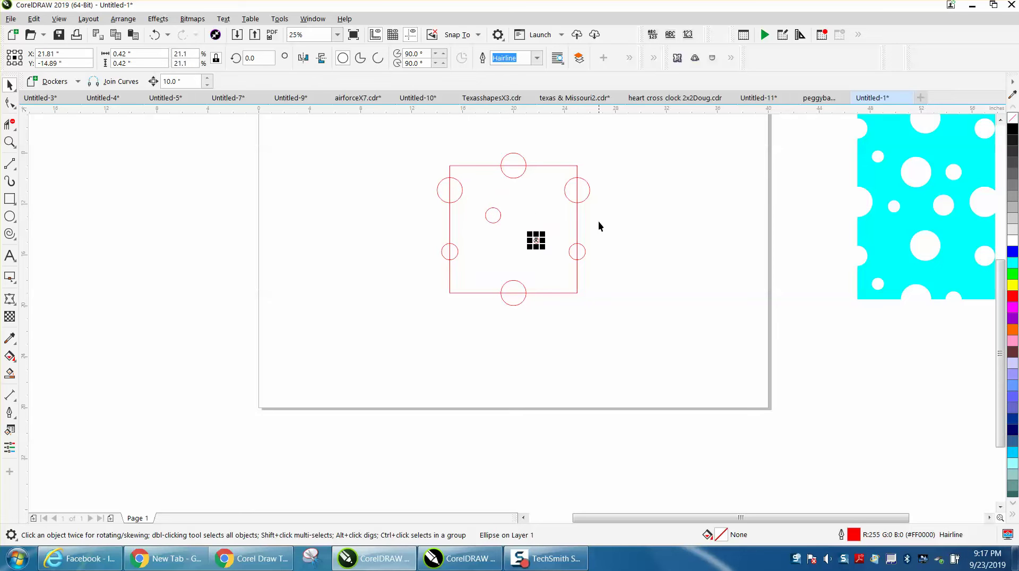
# Copy more circles inside the square, resize one to 82%, and select all twelve objects.
pyautogui.click(587, 196)
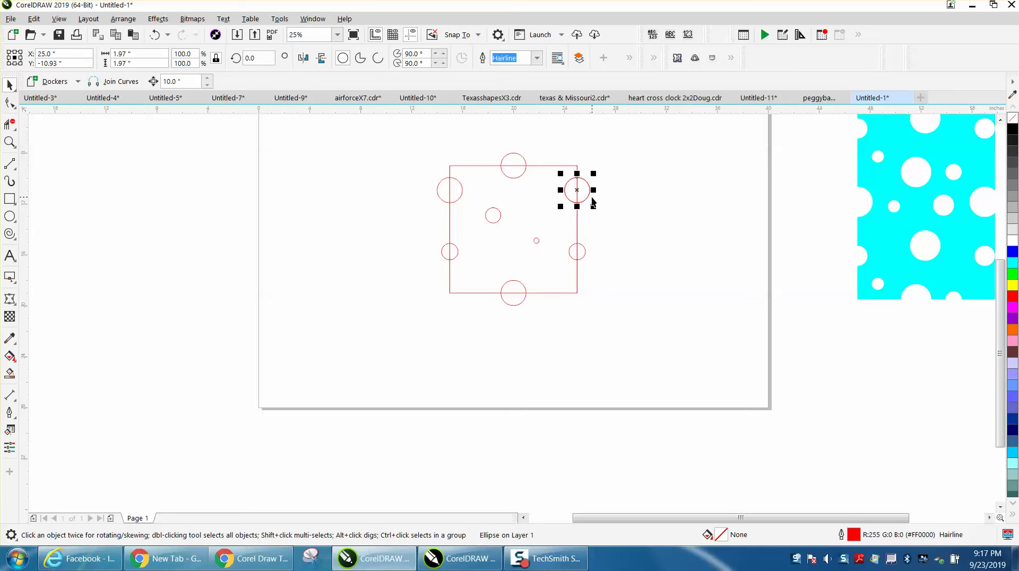
pyautogui.moveTo(580, 194); pyautogui.dragTo(499, 254)
pyautogui.hotkey('ctrl', 'd')
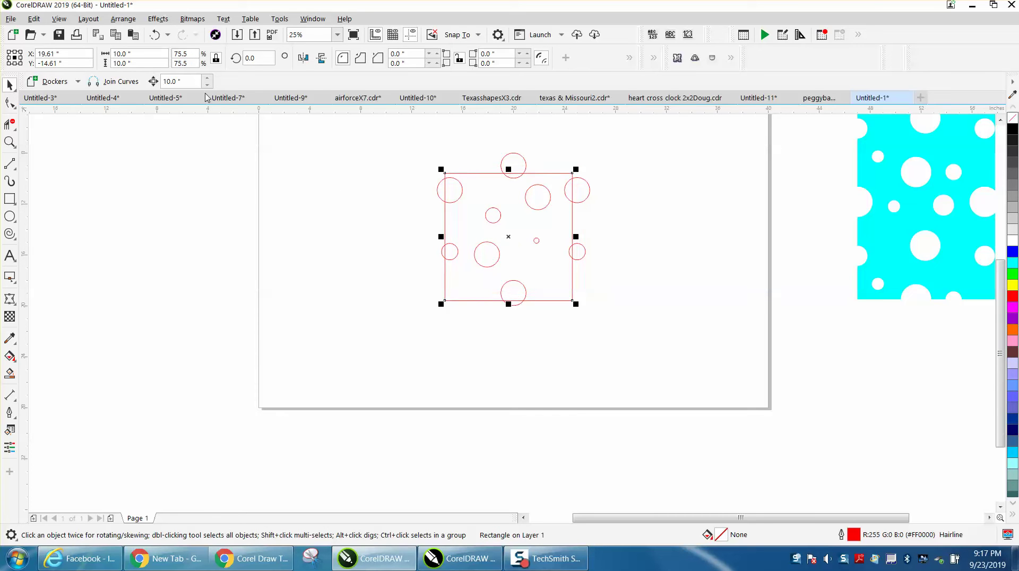
pyautogui.click(155, 35)
pyautogui.click(343, 175)
pyautogui.click(495, 250)
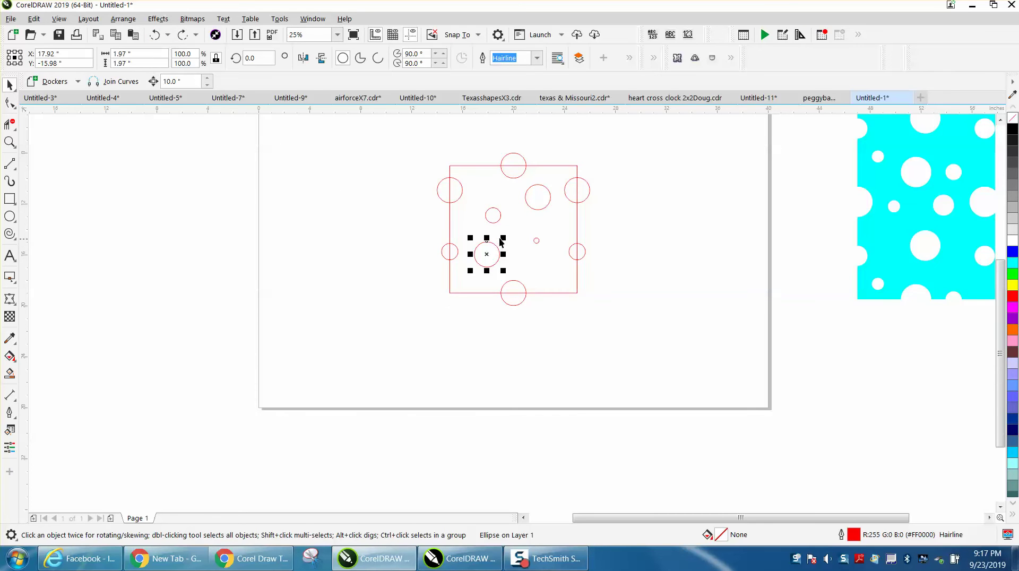
pyautogui.moveTo(502, 237); pyautogui.dragTo(549, 266)
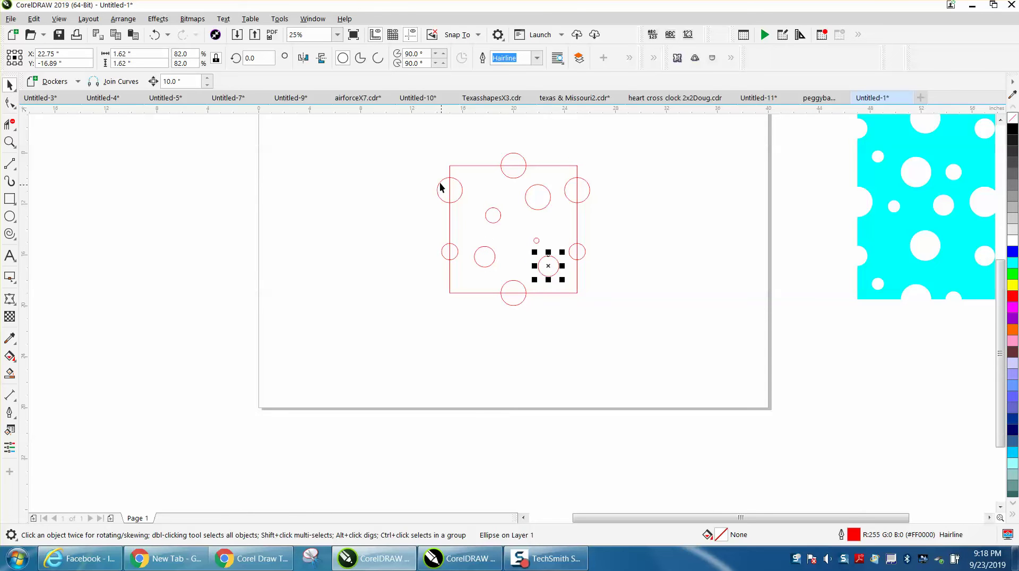
pyautogui.moveTo(416, 132); pyautogui.dragTo(682, 321)
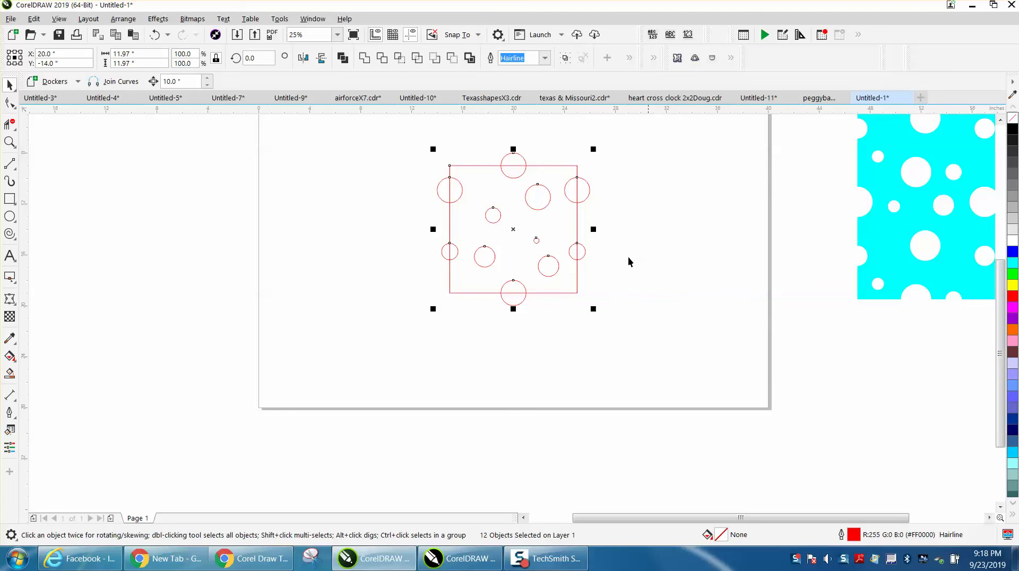
# Subtract the circles from the square with Back minus front and Smart Fill the cheese shape black.
pyautogui.click(452, 57)
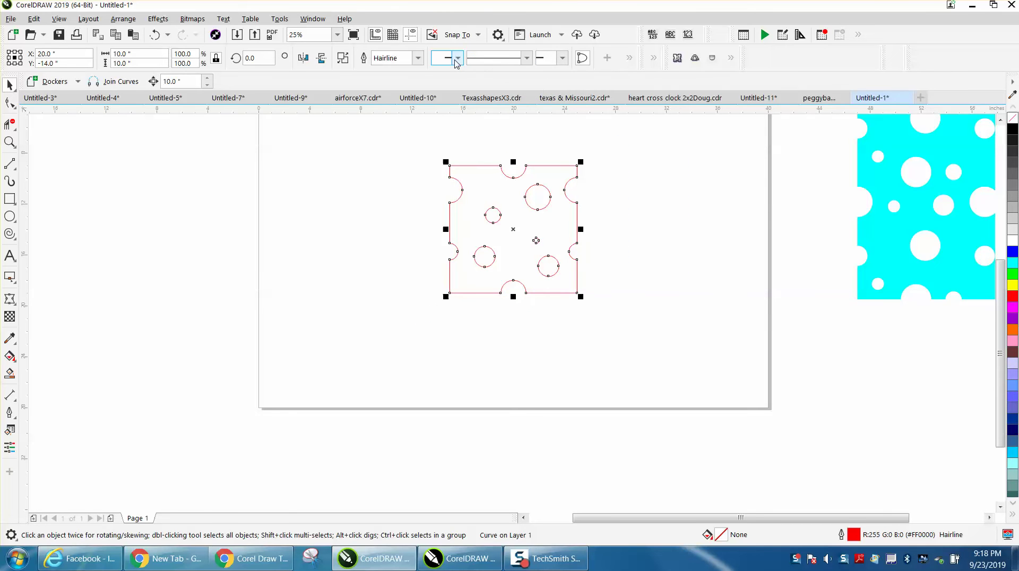
pyautogui.click(627, 233)
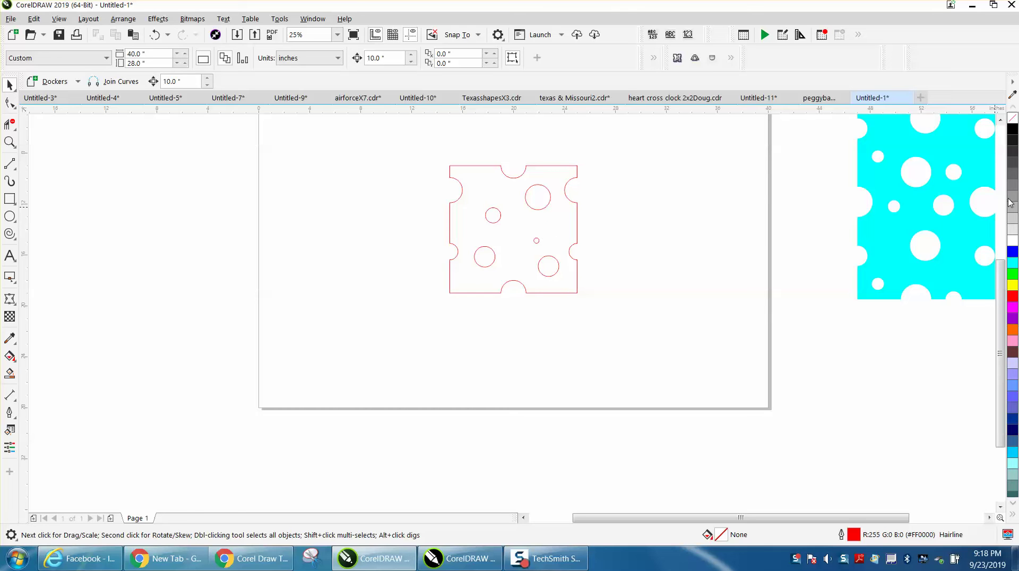
pyautogui.click(1013, 267)
pyautogui.click(603, 351)
pyautogui.click(9, 373)
pyautogui.click(513, 237)
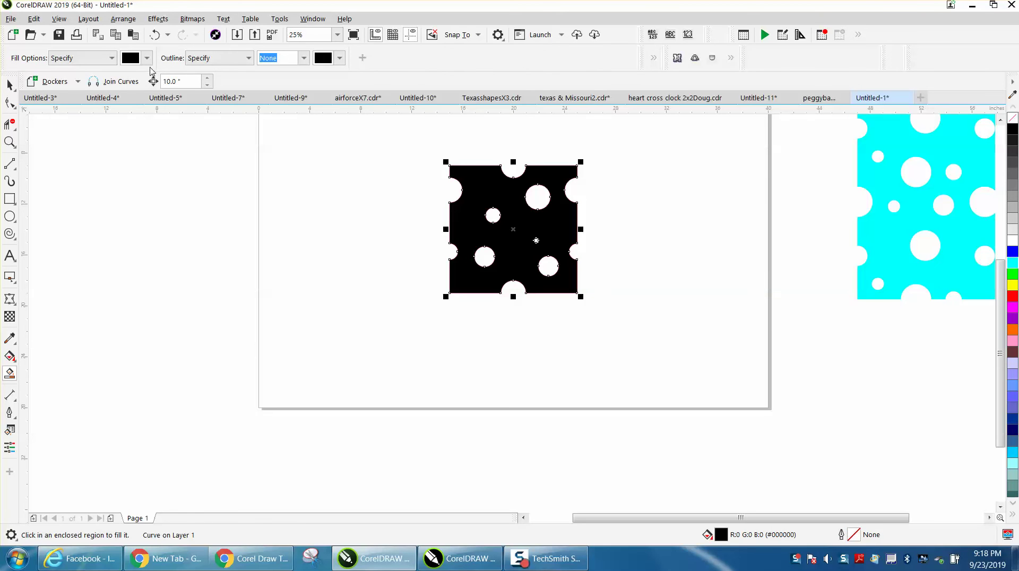
# Move the black cheese tile left and the red outline further right, apart from each other.
pyautogui.click(10, 84)
pyautogui.moveTo(489, 219); pyautogui.dragTo(340, 234)
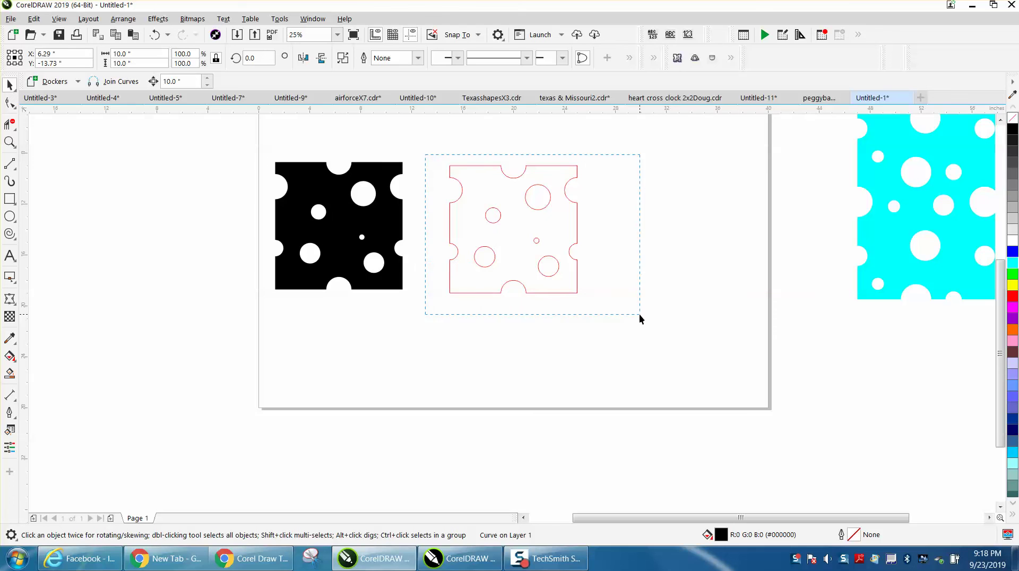
pyautogui.moveTo(639, 314); pyautogui.dragTo(639, 314)
pyautogui.moveTo(519, 237); pyautogui.dragTo(783, 242)
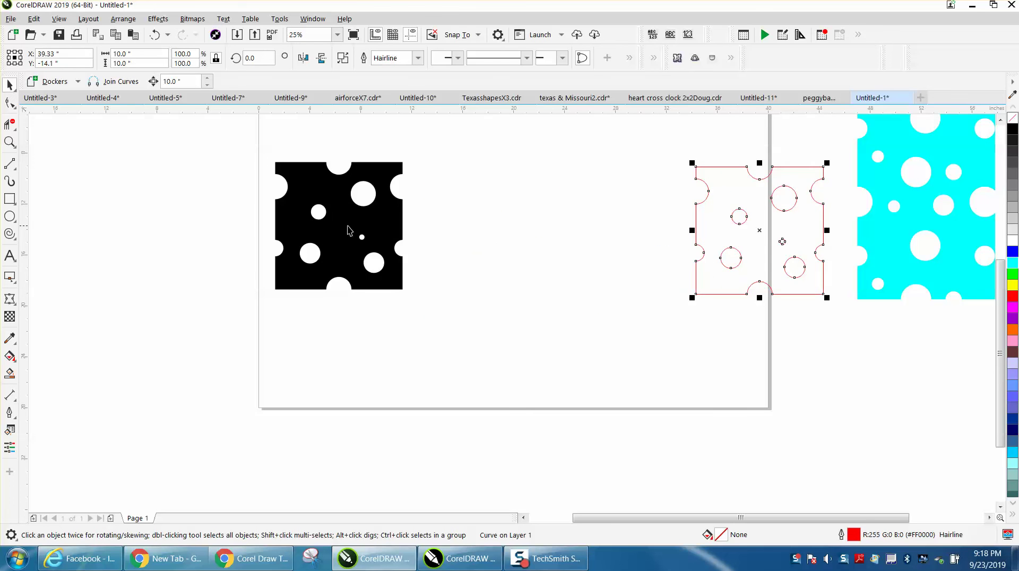
pyautogui.click(351, 228)
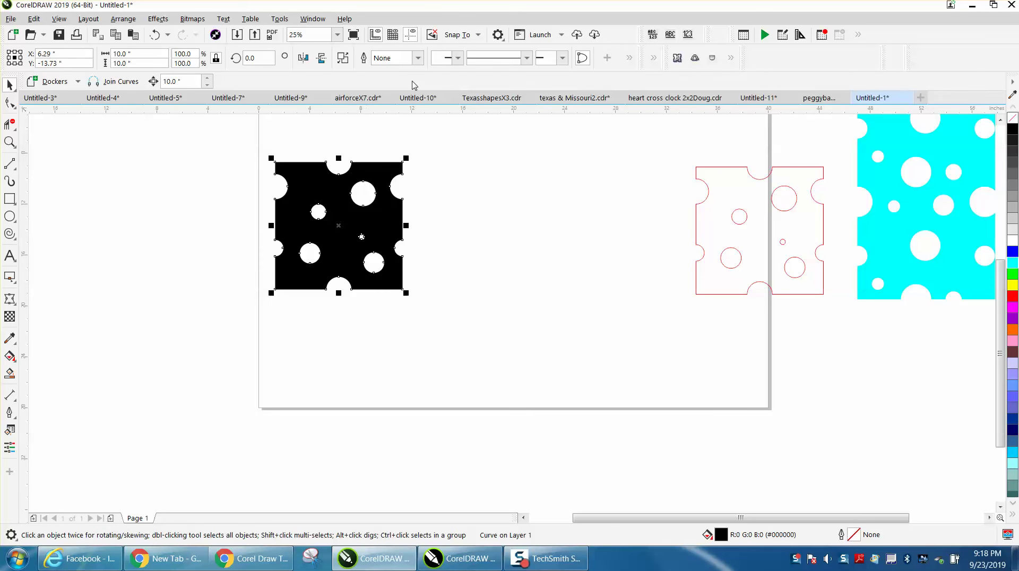
pyautogui.press('Escape')
# Copy the tile 10 inches right, the pair 10 inches down, then the right column 10 inches right.
pyautogui.press('KP_Add')
pyautogui.press('Right')
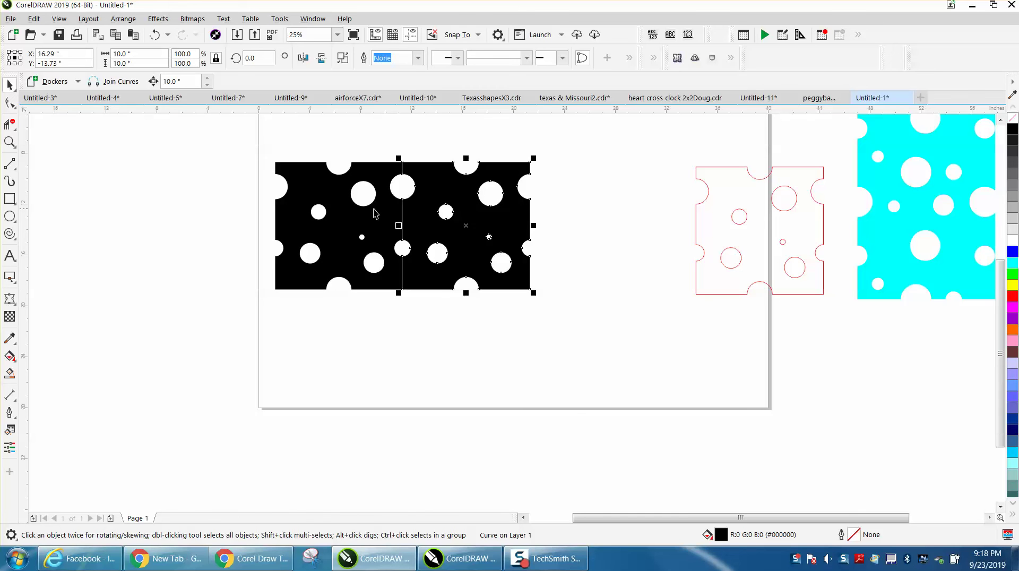
pyautogui.moveTo(267, 143); pyautogui.dragTo(594, 323)
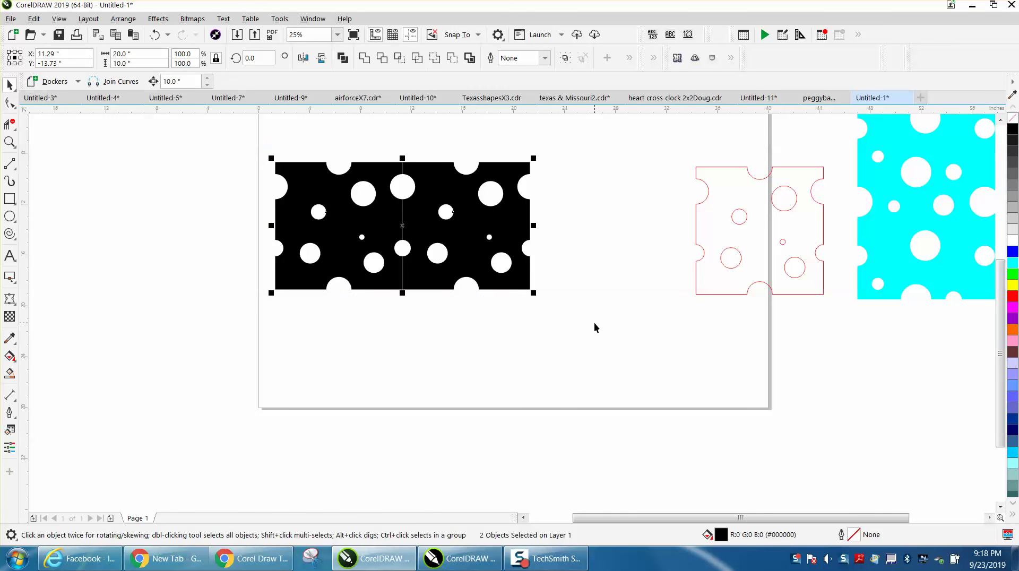
pyautogui.press('KP_Add')
pyautogui.press('Down')
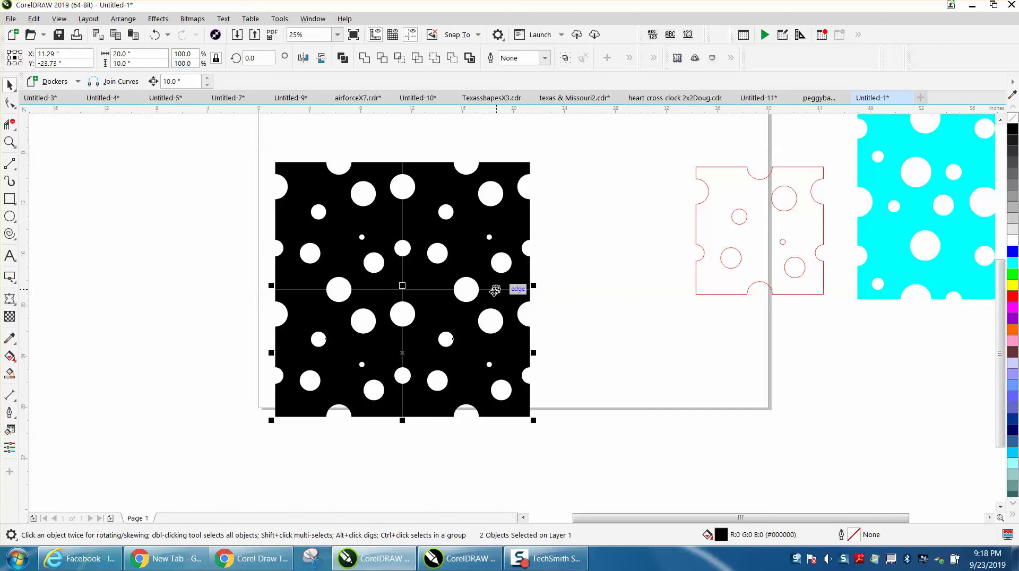
pyautogui.scroll(-2, 346, 241)
pyautogui.moveTo(371, 189); pyautogui.dragTo(476, 353)
pyautogui.press('KP_Add')
pyautogui.press('Right')
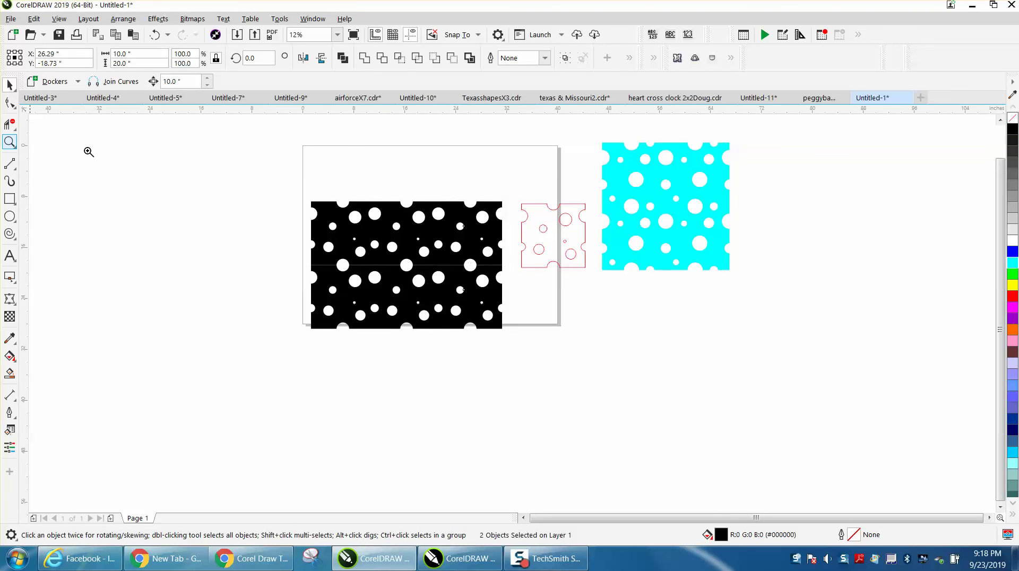
# Check the seams, combine all six tiles with Arrange > Combine, and move the curve off the page.
pyautogui.click(10, 142)
pyautogui.moveTo(296, 195); pyautogui.dragTo(587, 364)
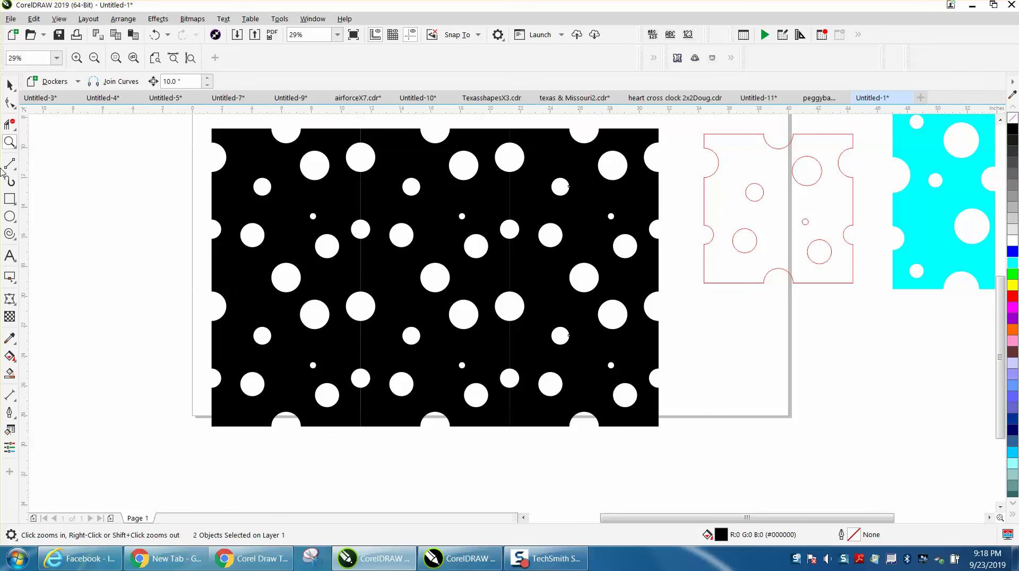
pyautogui.click(10, 85)
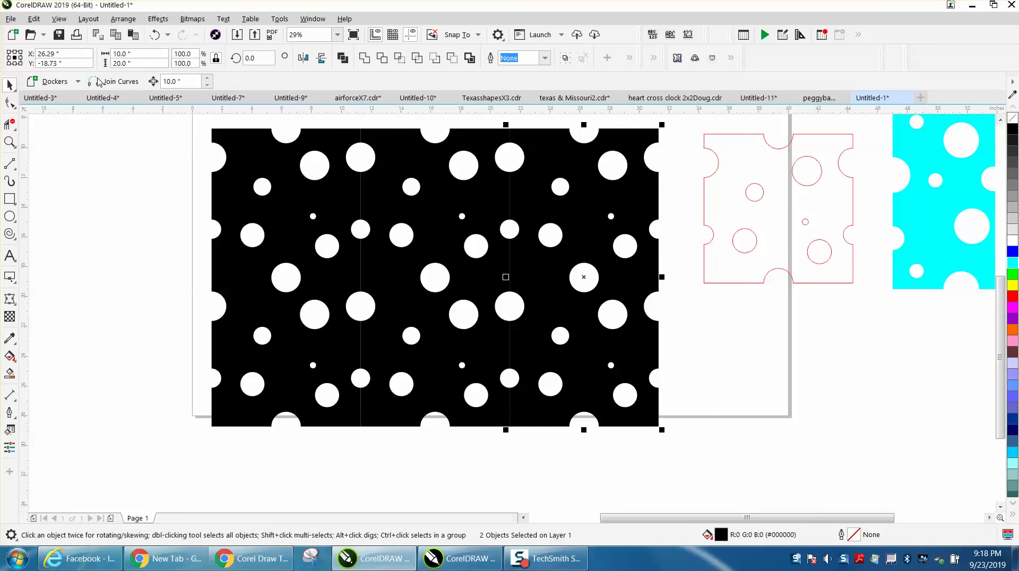
pyautogui.scroll(-2, 192, 154)
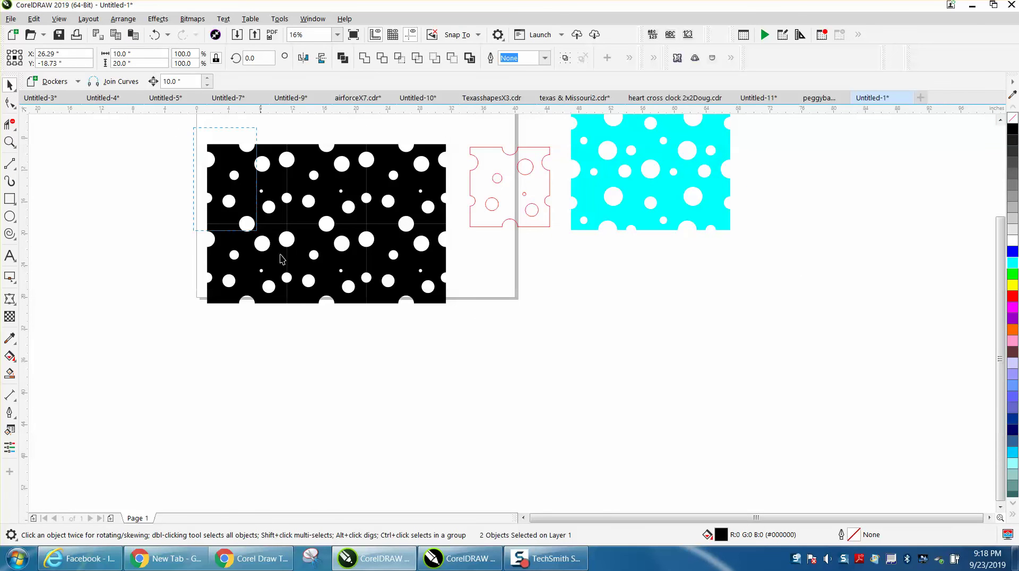
pyautogui.click(123, 19)
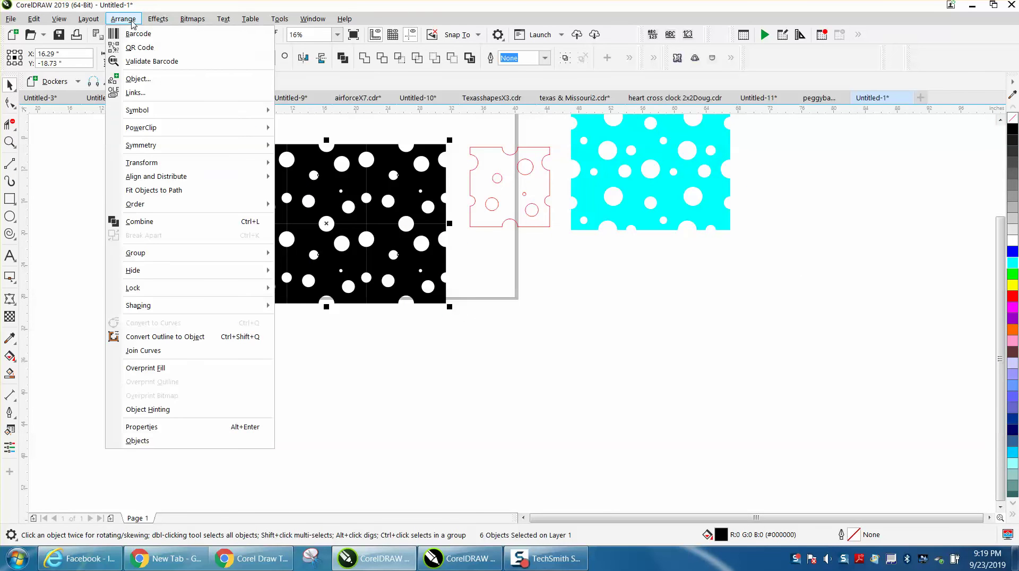
pyautogui.click(141, 221)
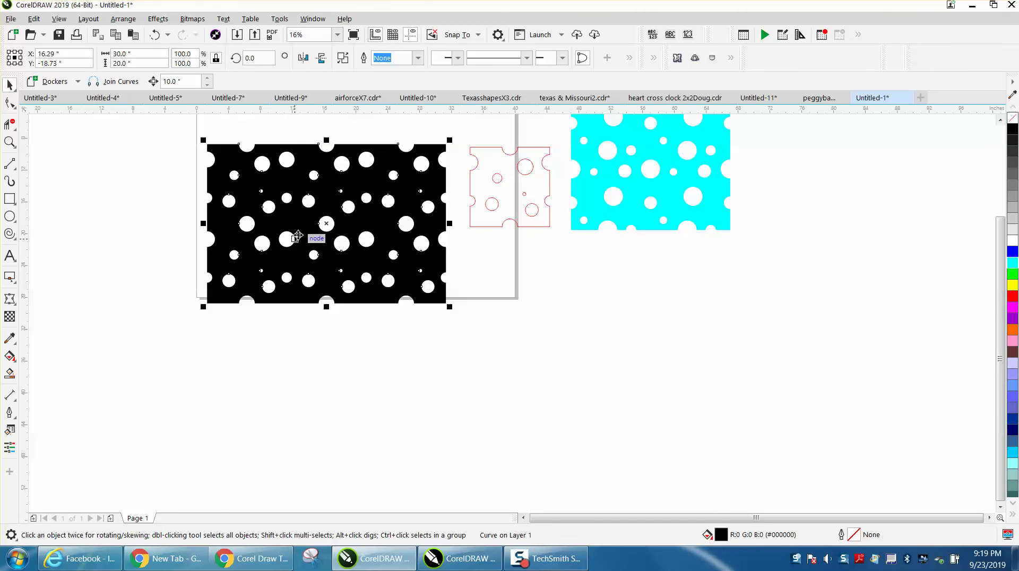
pyautogui.moveTo(319, 221); pyautogui.dragTo(566, 358)
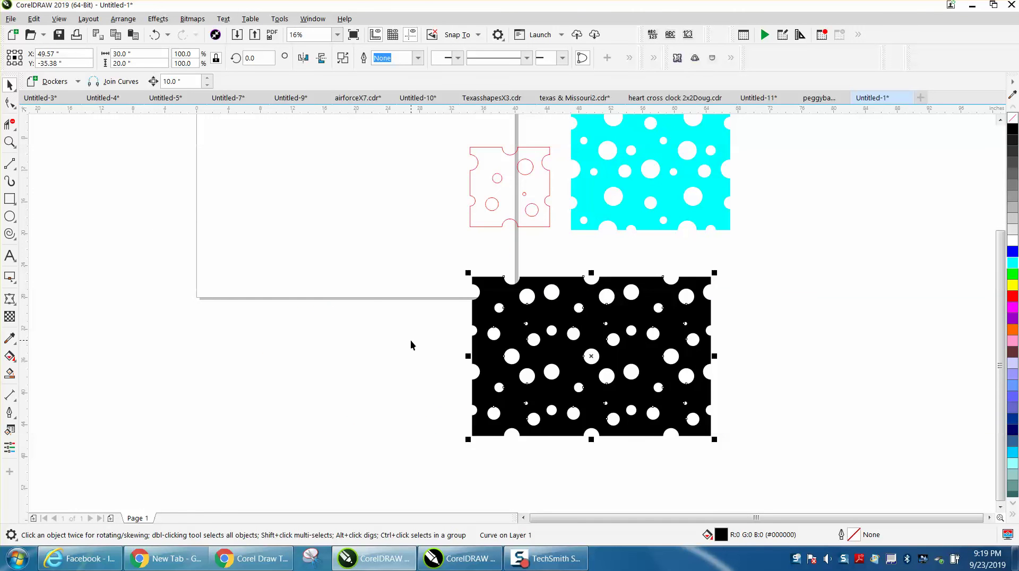
# Try no fill with a black outline on the curve, then undo both to keep it solid black.
pyautogui.click(1012, 119)
pyautogui.rightClick(1012, 130)
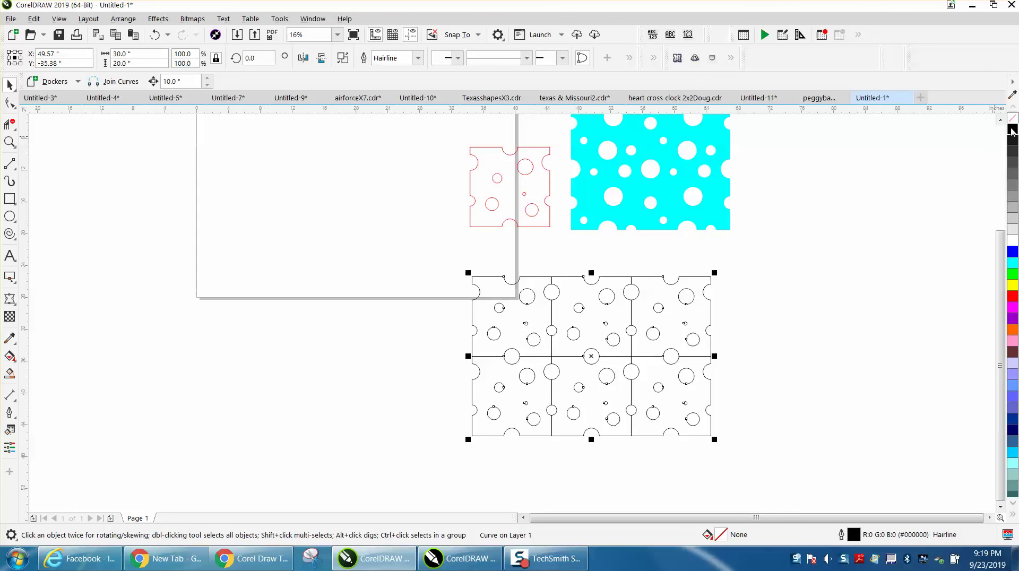
pyautogui.click(156, 35)
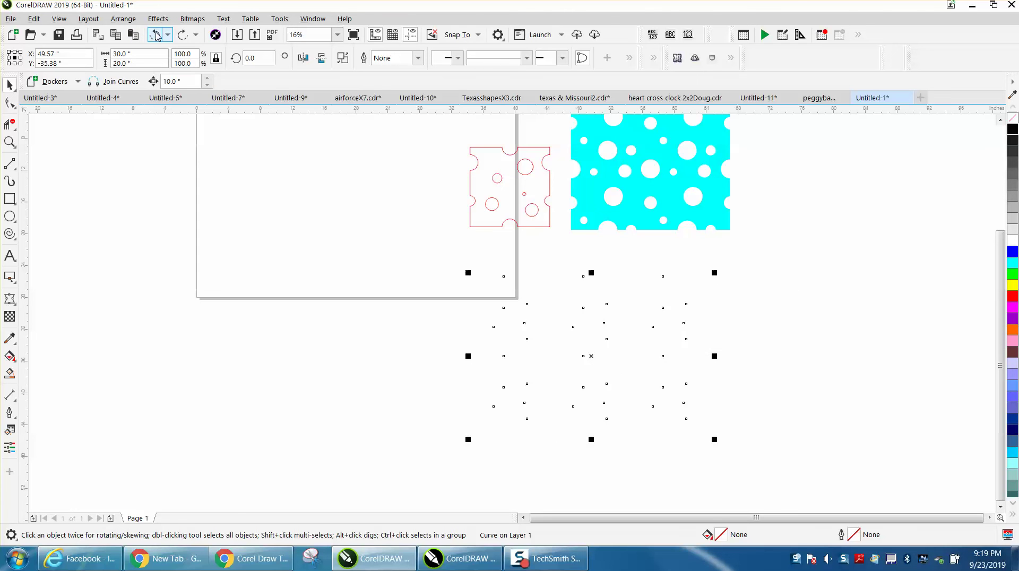
pyautogui.click(156, 35)
# Move the 30-by-20-inch dotted rectangle back onto the page and zoom in to inspect its seams.
pyautogui.click(800, 339)
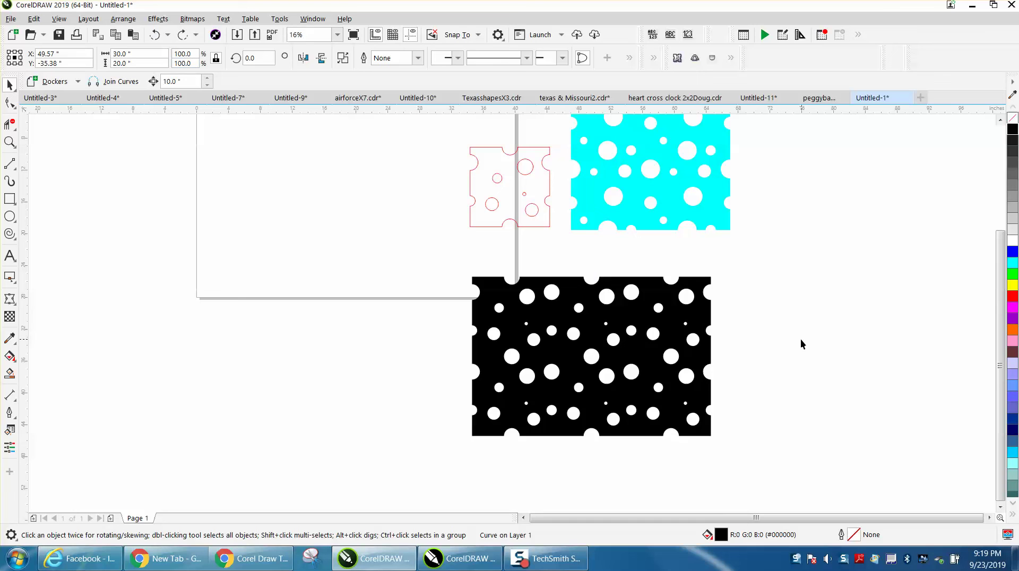
pyautogui.moveTo(631, 330); pyautogui.dragTo(367, 274)
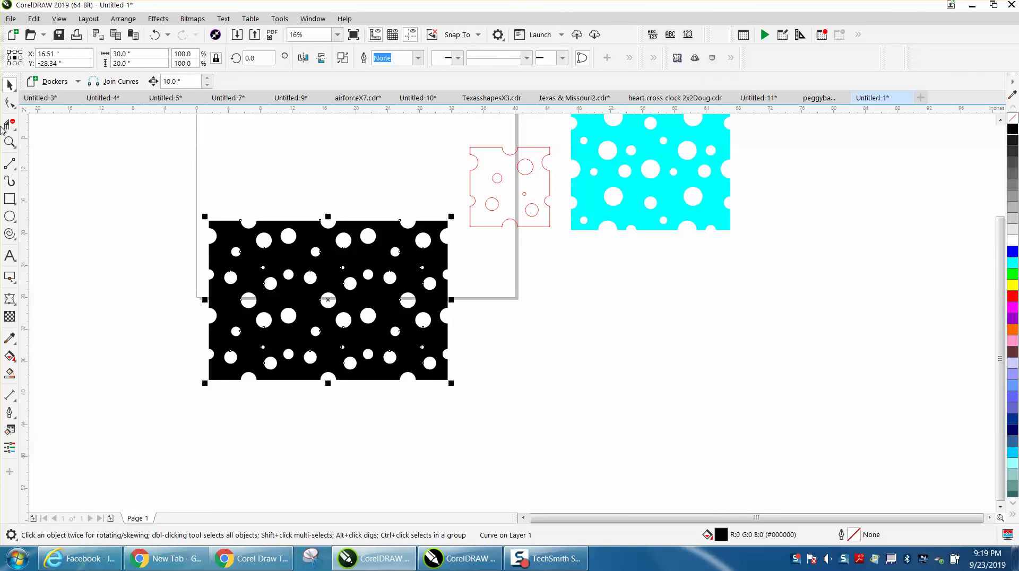
pyautogui.press('z')
pyautogui.moveTo(451, 289); pyautogui.dragTo(335, 246)
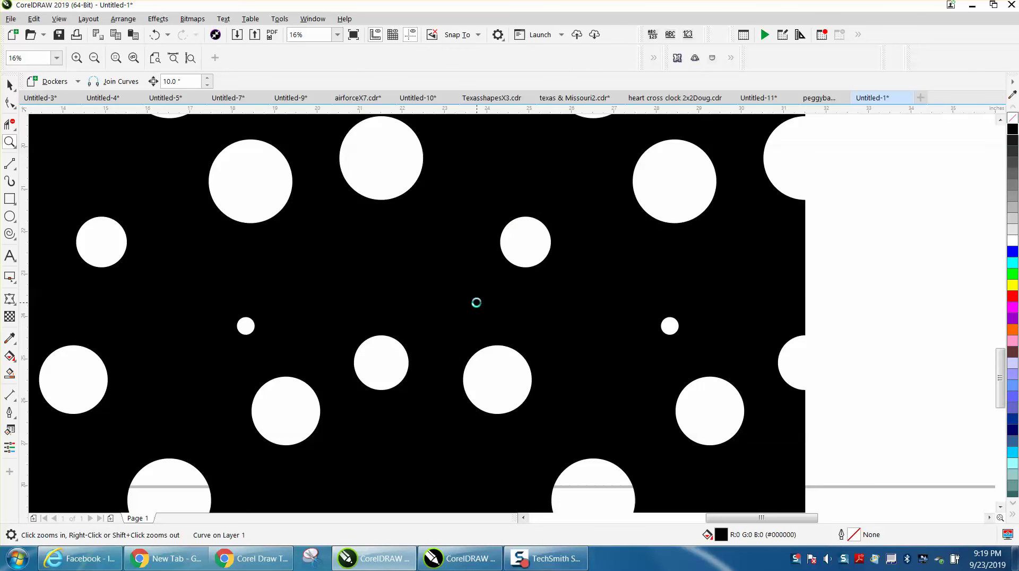
pyautogui.scroll(-2, 476, 302)
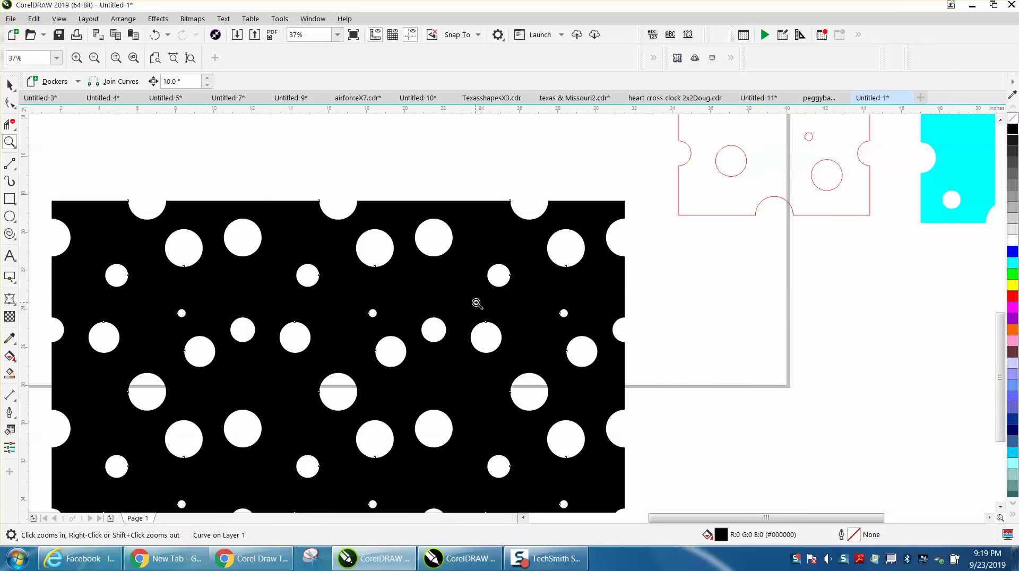
pyautogui.scroll(-2, 476, 302)
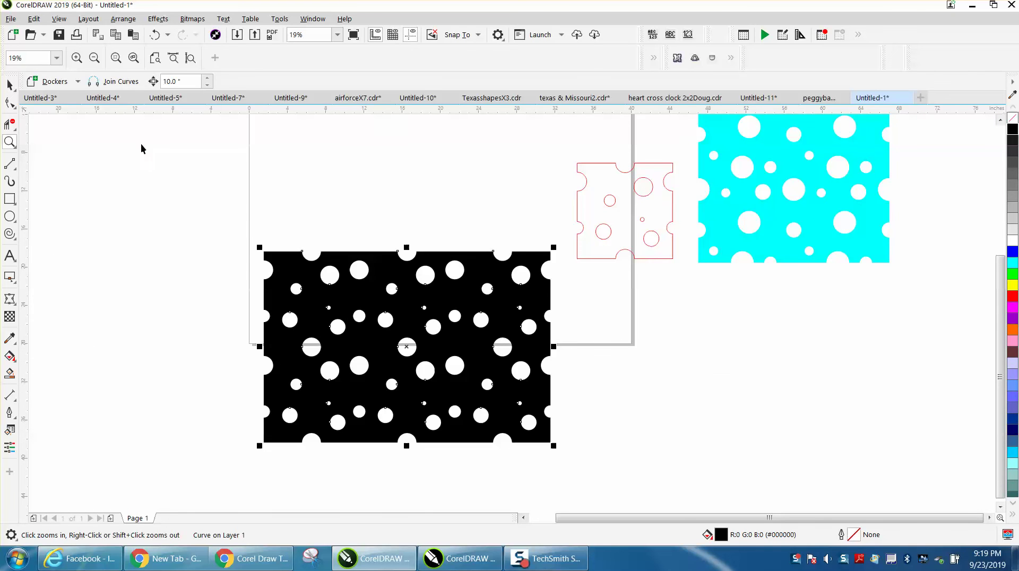
pyautogui.click(9, 85)
pyautogui.click(432, 312)
# Fill the 30×20-inch polka-dot rectangle cyan, centre it on the page, and zoom to fit it.
pyautogui.moveTo(432, 312); pyautogui.dragTo(417, 197)
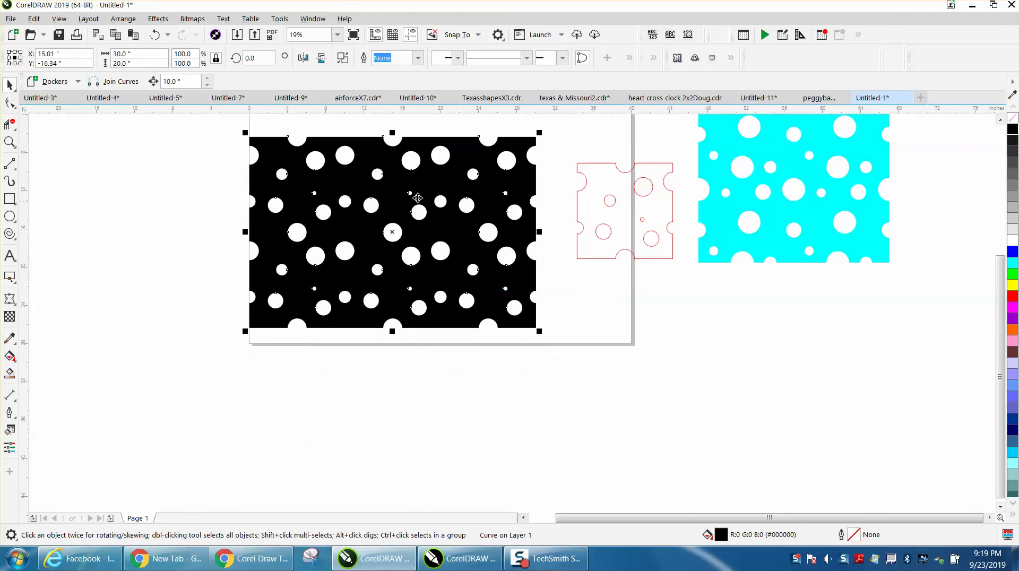
pyautogui.click(1013, 262)
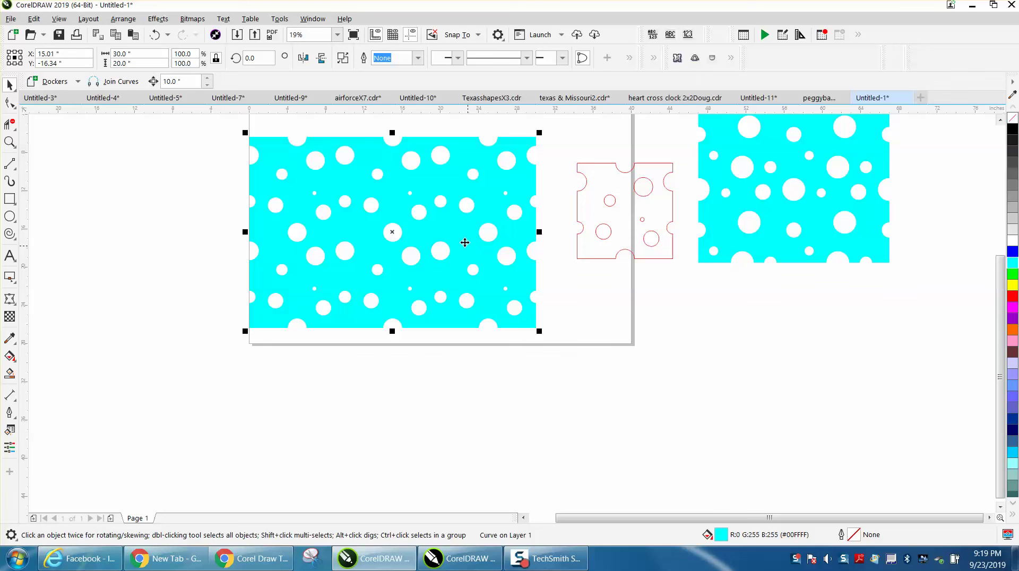
pyautogui.moveTo(351, 223); pyautogui.dragTo(370, 218)
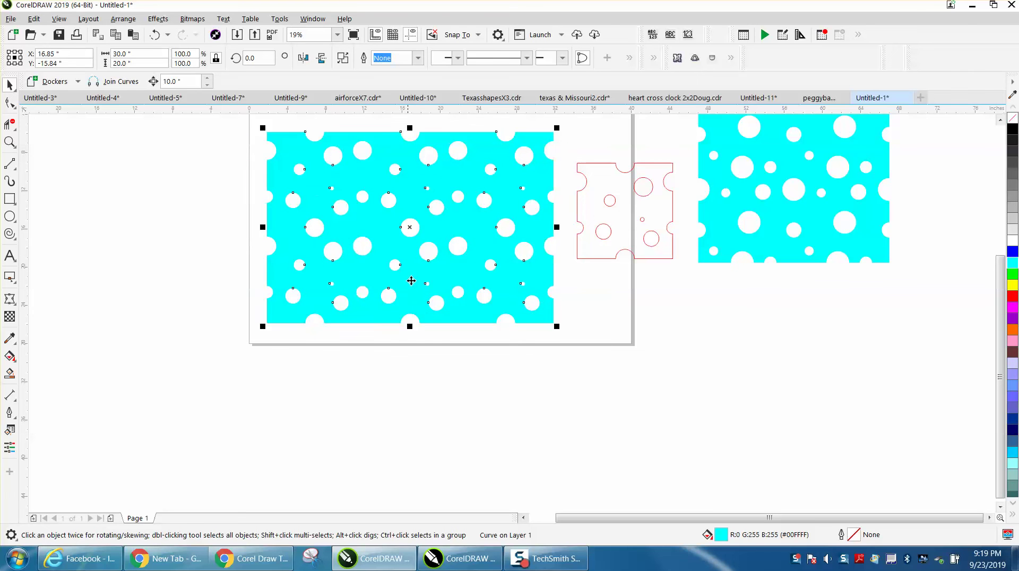
pyautogui.click(10, 143)
pyautogui.hotkey('shift', 'F2')
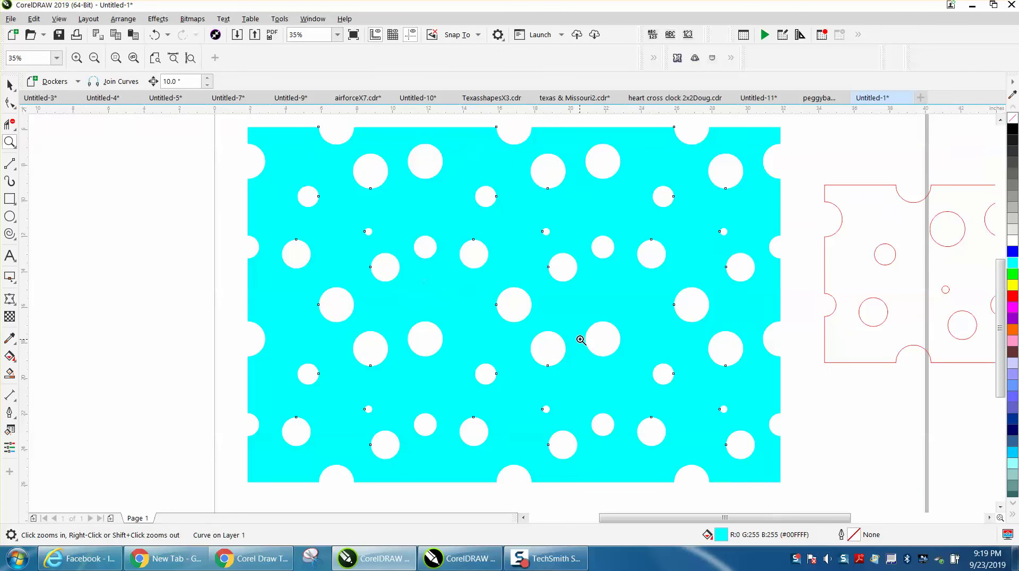
pyautogui.click(10, 85)
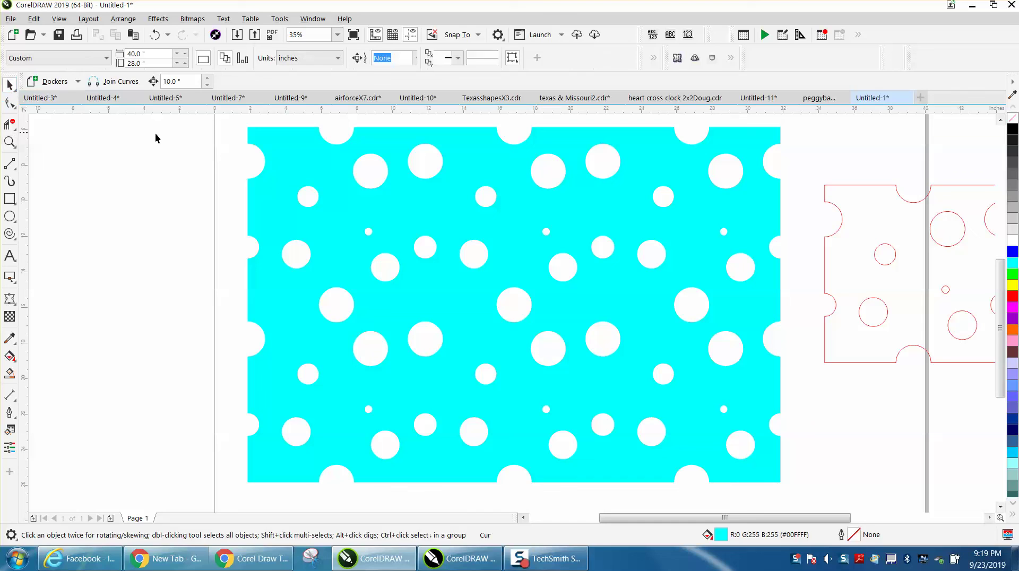